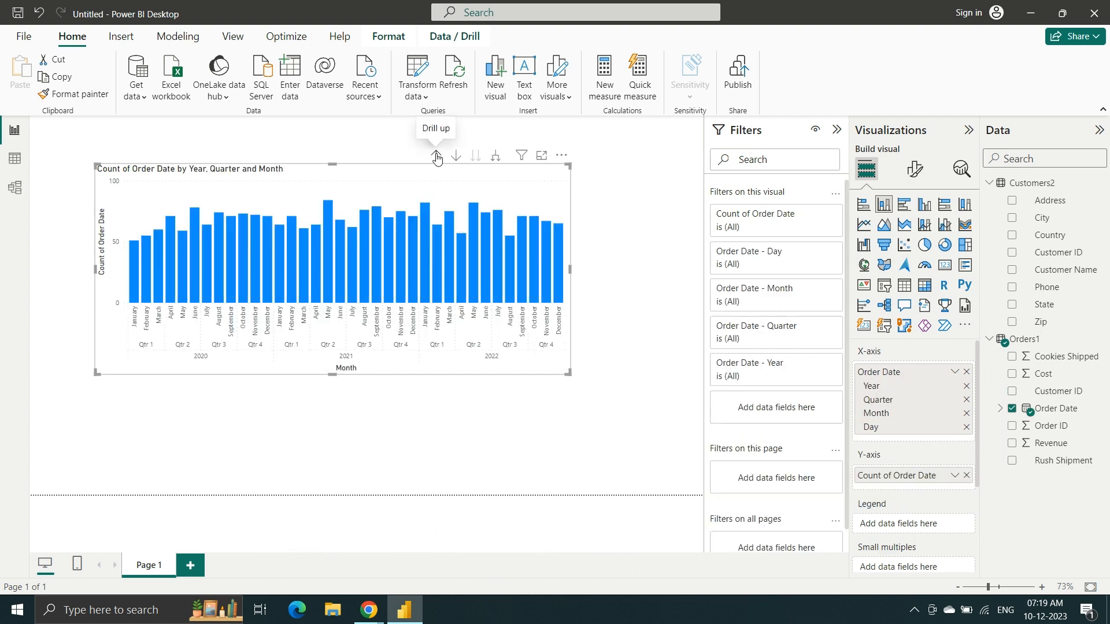
- Drill the Order Date column chart up to the Year level and switch it to the next hierarchy level
{"action": "left_click", "coordinate": [437, 157]}
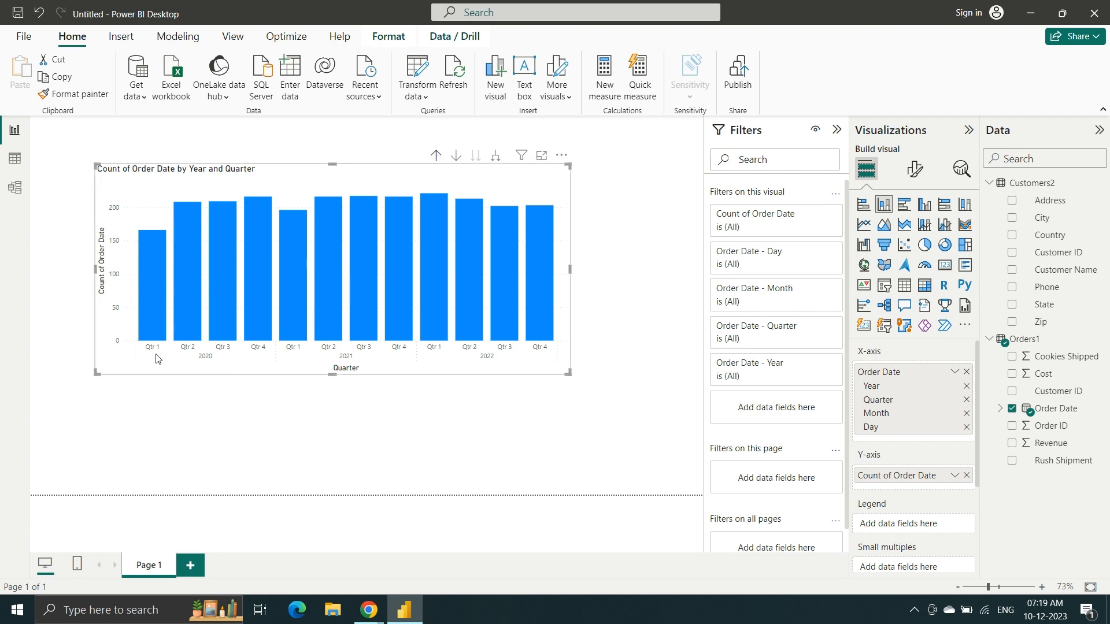
{"action": "left_click", "coordinate": [437, 162]}
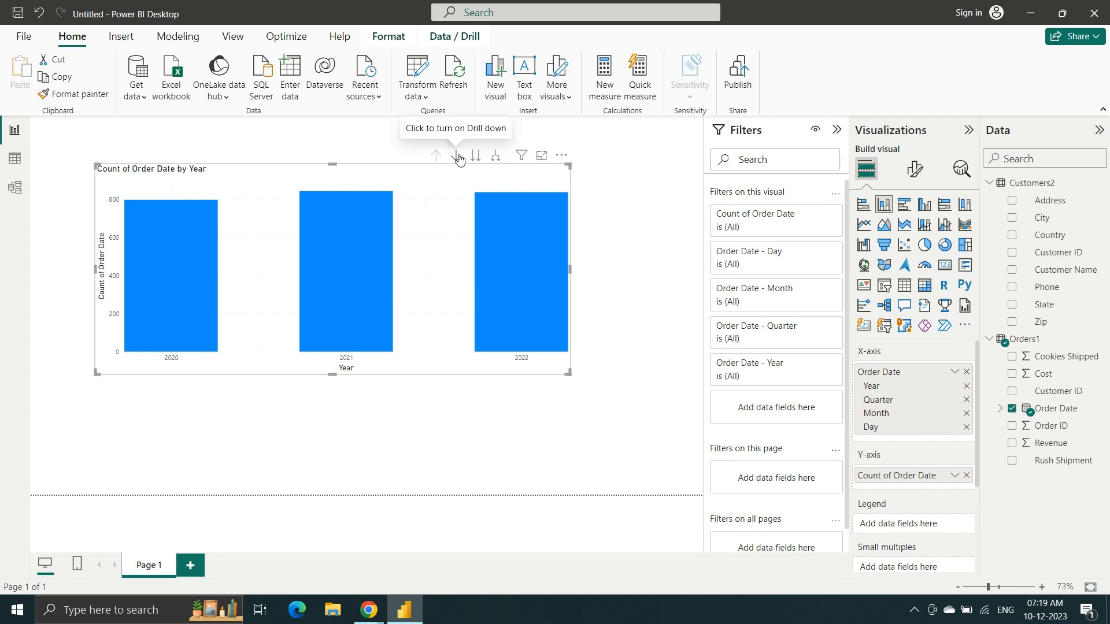
{"action": "left_click", "coordinate": [457, 156]}
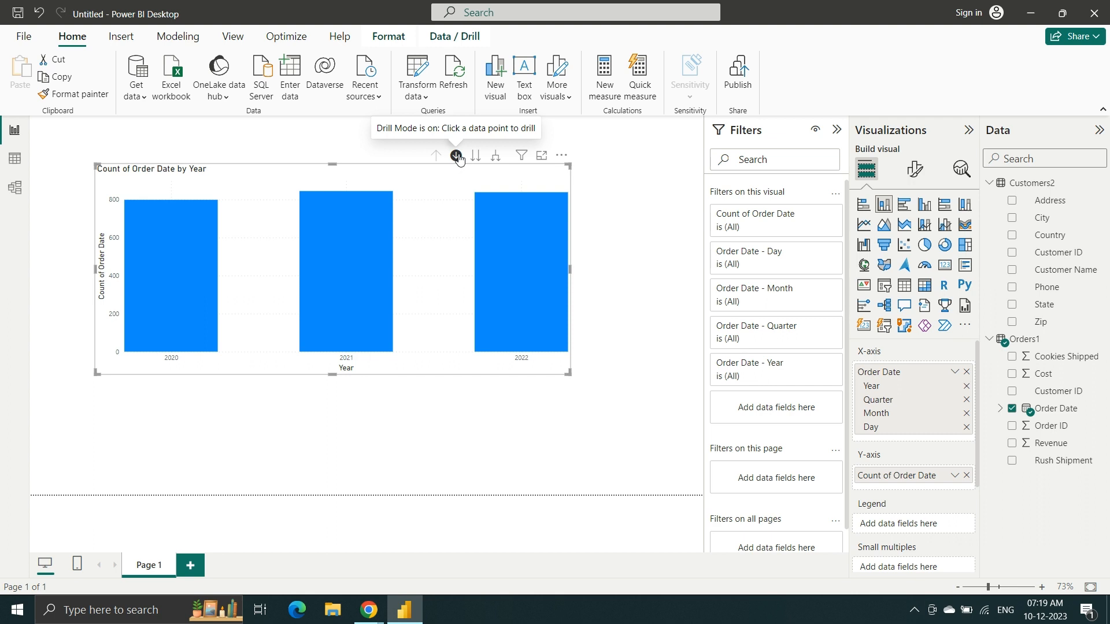
{"action": "left_click", "coordinate": [457, 156]}
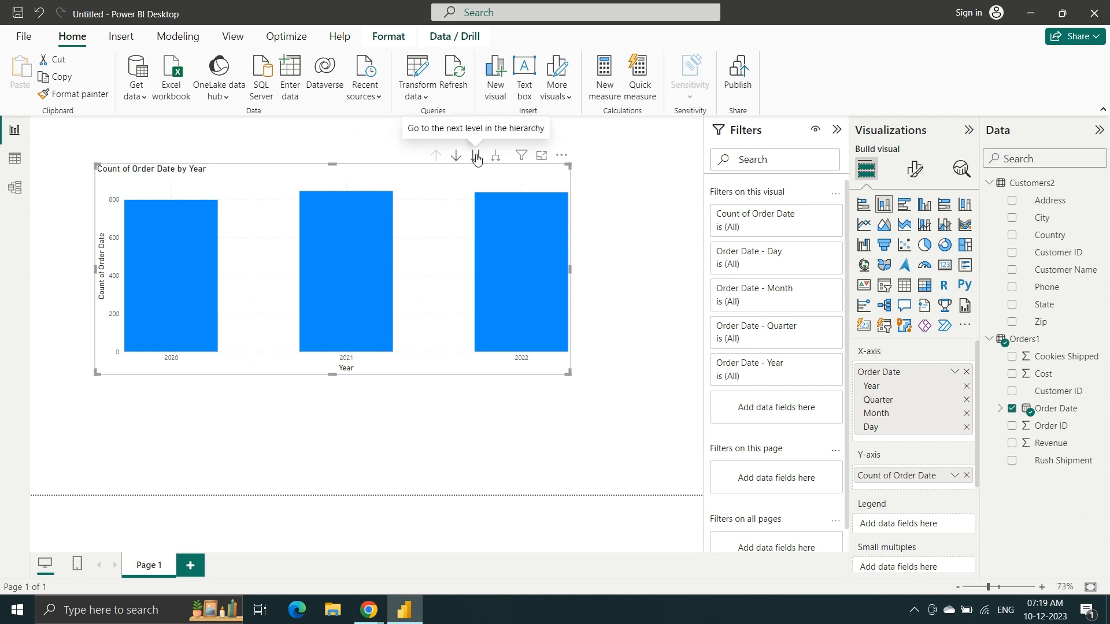
{"action": "left_click", "coordinate": [477, 157]}
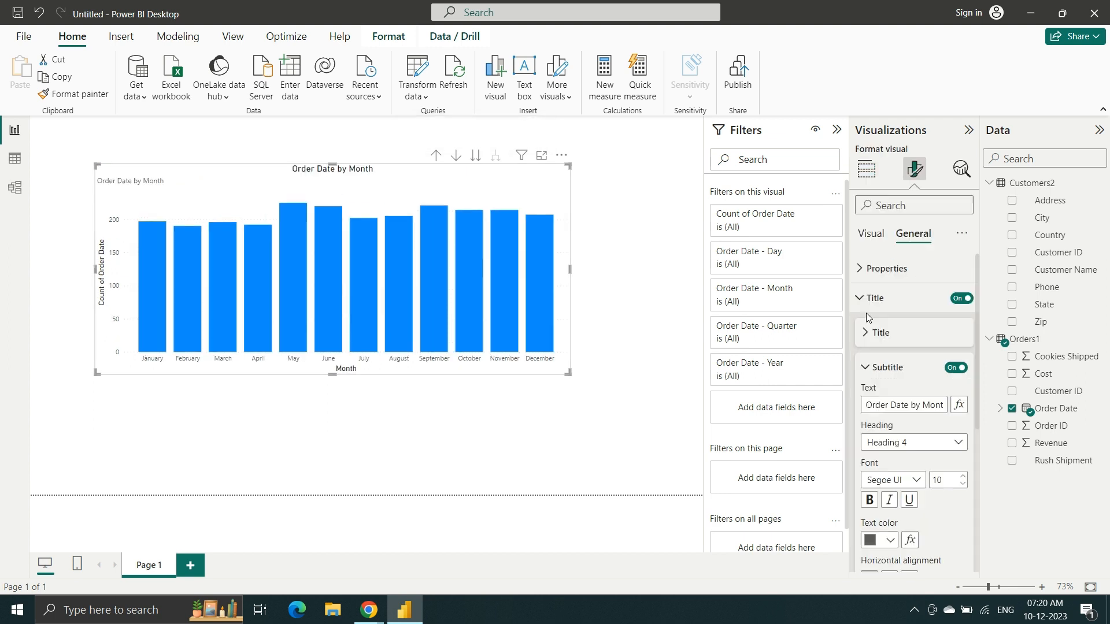
- Review the chart's formatting options for the title, X-axis values, Y-axis range and Y-axis title
{"action": "left_click", "coordinate": [862, 305]}
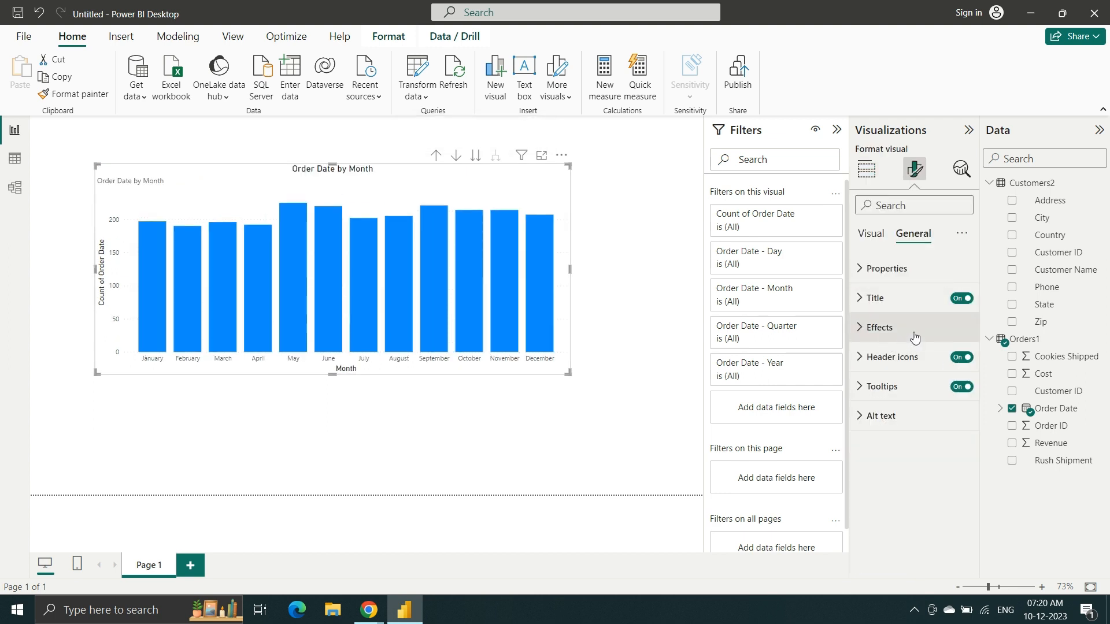
{"action": "left_click", "coordinate": [872, 234]}
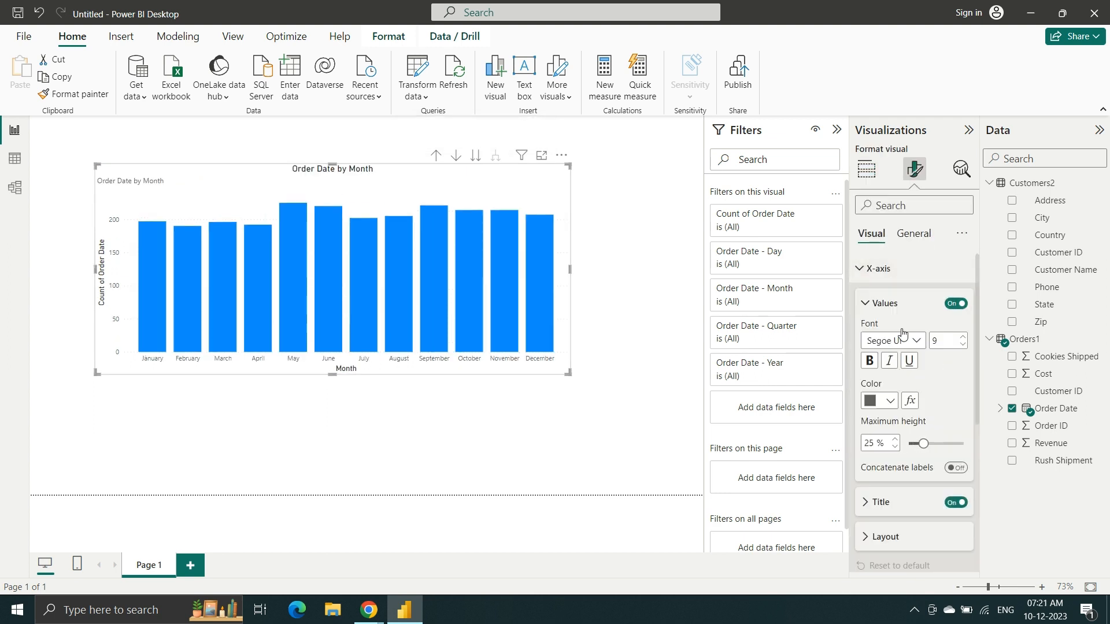
{"action": "scroll", "coordinate": [903, 381], "scroll_direction": "down", "scroll_amount": 6}
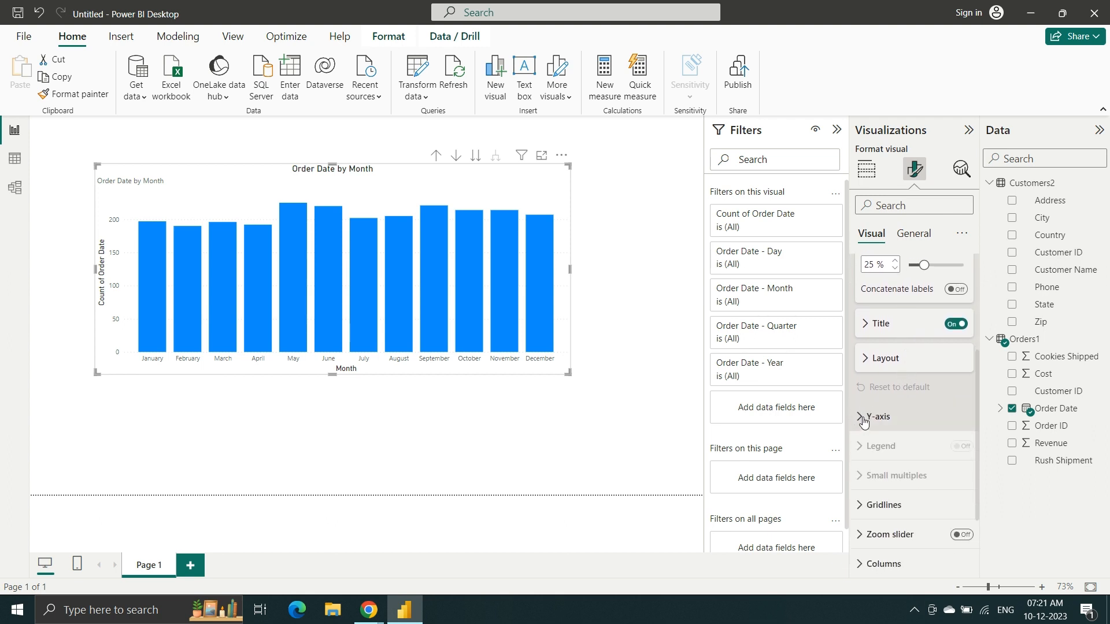
{"action": "left_click", "coordinate": [864, 418]}
{"action": "scroll", "coordinate": [897, 447], "scroll_direction": "down", "scroll_amount": 2}
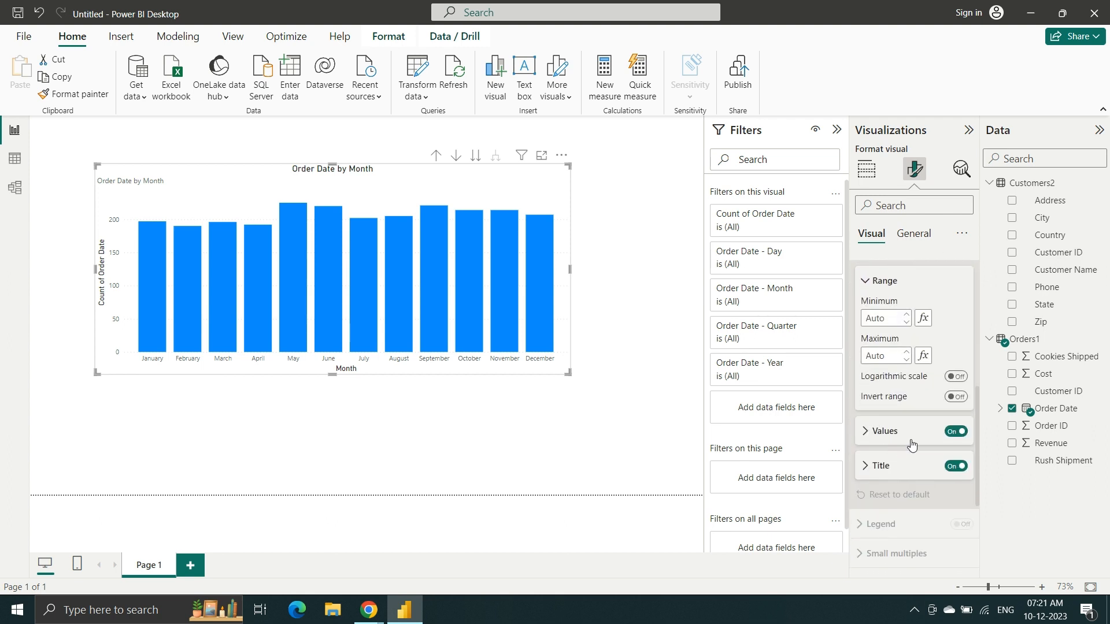
{"action": "left_click", "coordinate": [868, 466]}
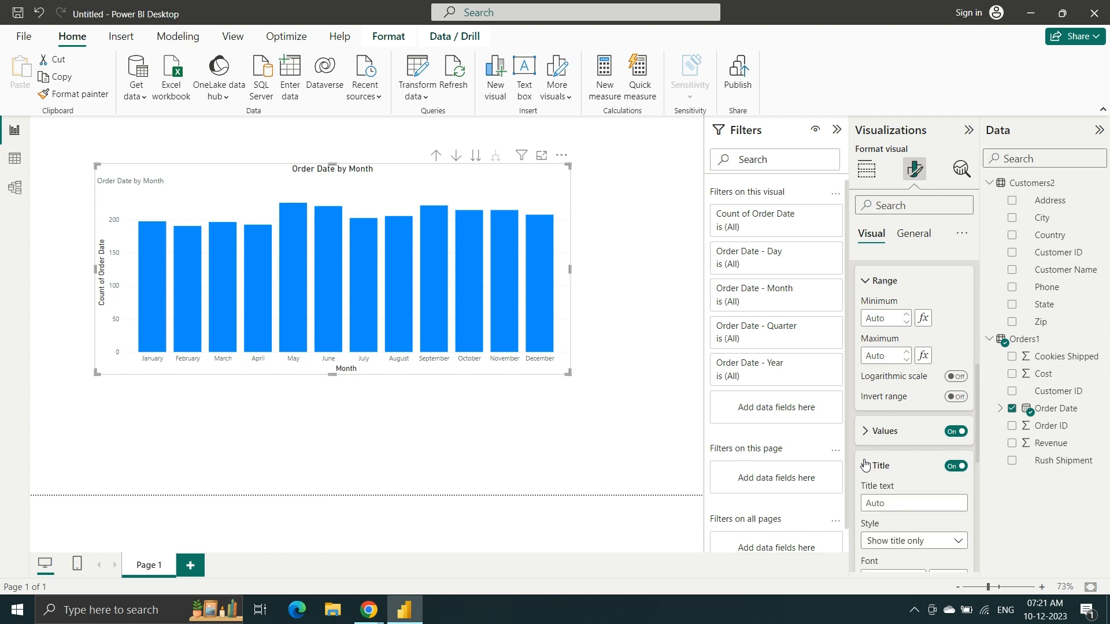
{"action": "scroll", "coordinate": [865, 463], "scroll_direction": "down", "scroll_amount": 2}
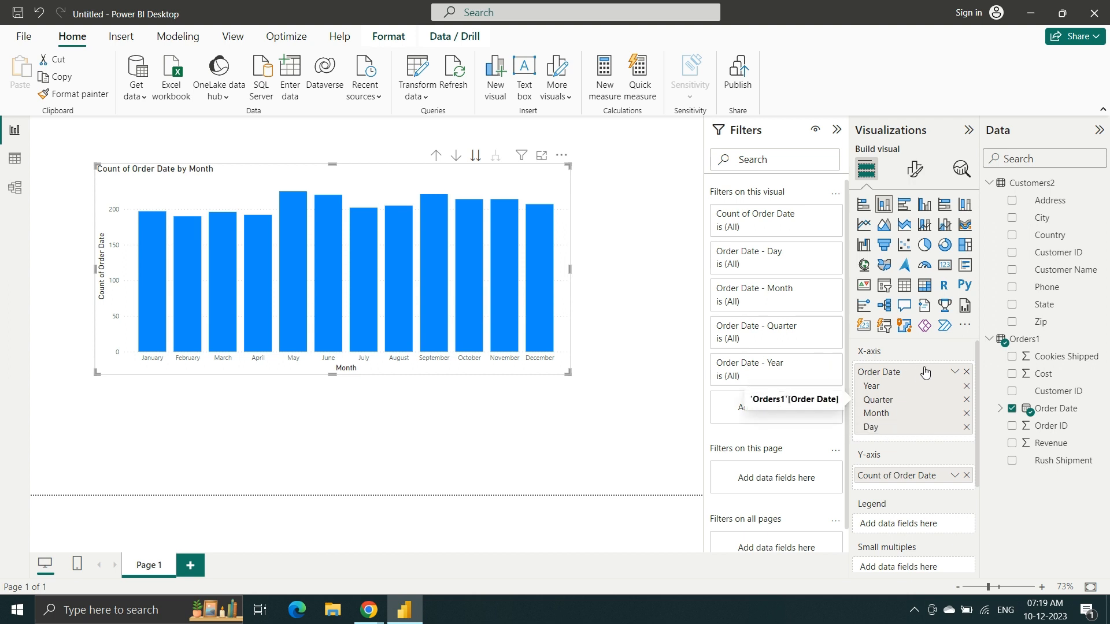
{"action": "left_click", "coordinate": [915, 169]}
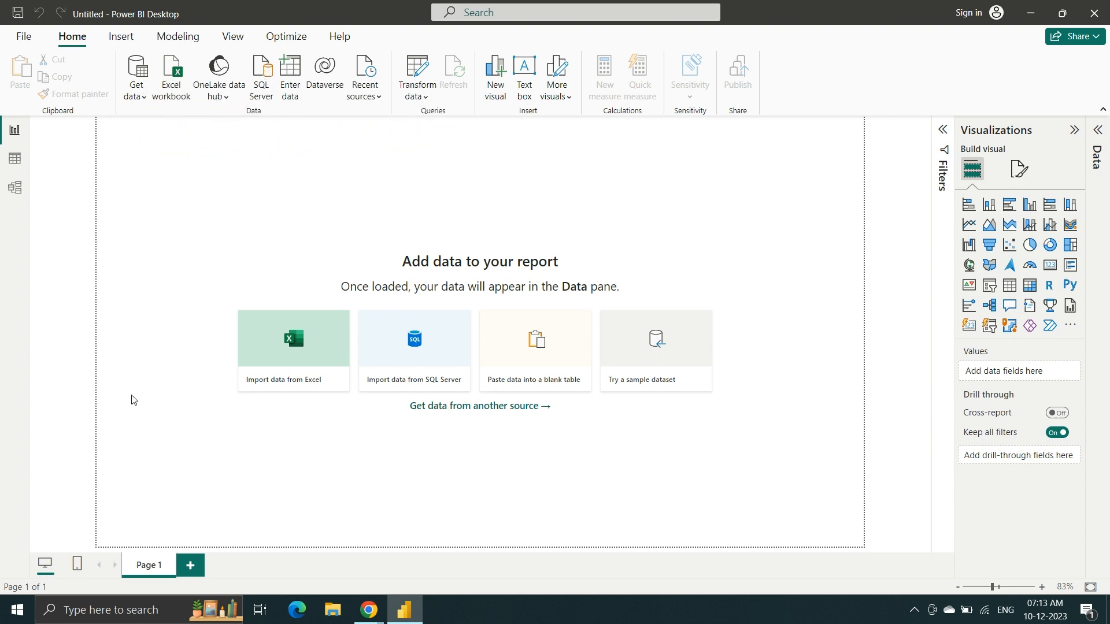
- Open the complete list of data sources and browse through the available connectors
{"action": "left_click", "coordinate": [137, 87]}
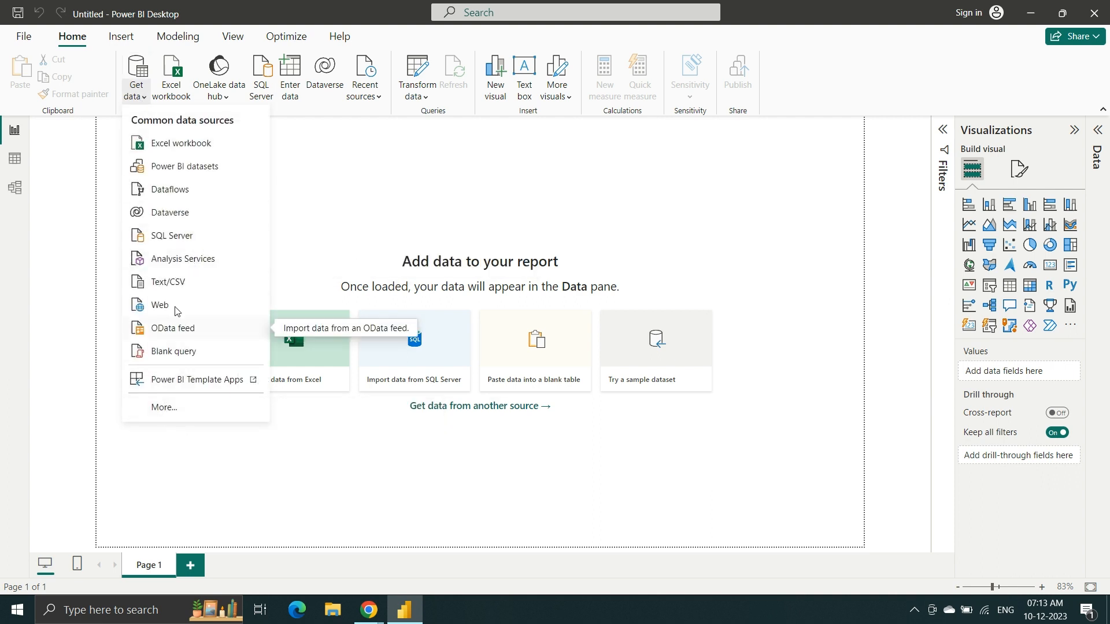
{"action": "key", "text": "Escape"}
{"action": "left_click", "coordinate": [102, 106]}
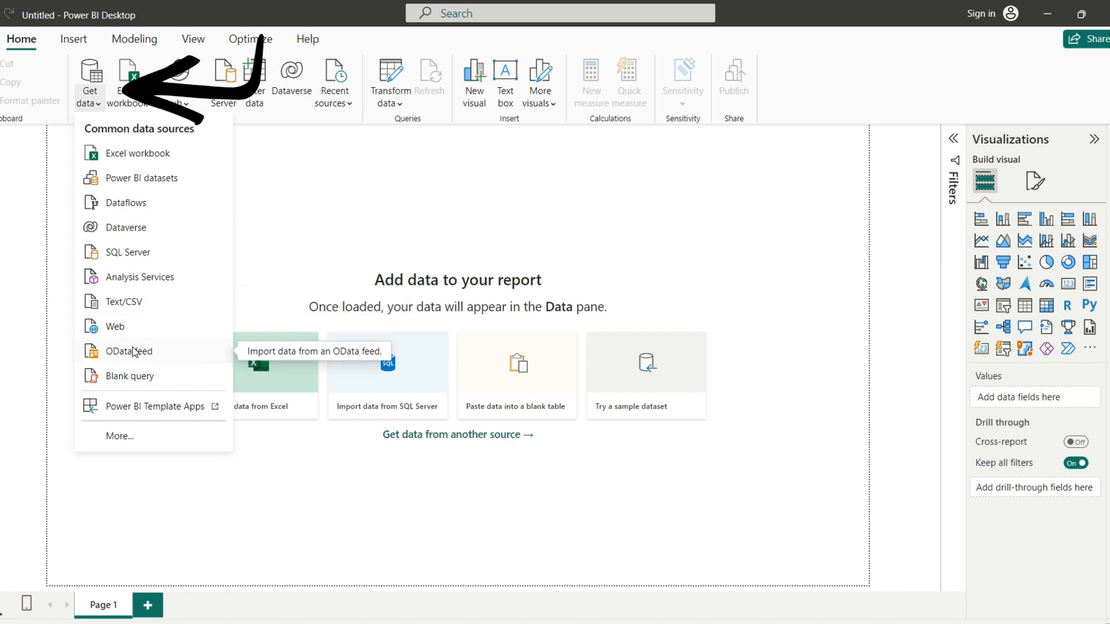
{"action": "left_click", "coordinate": [122, 438]}
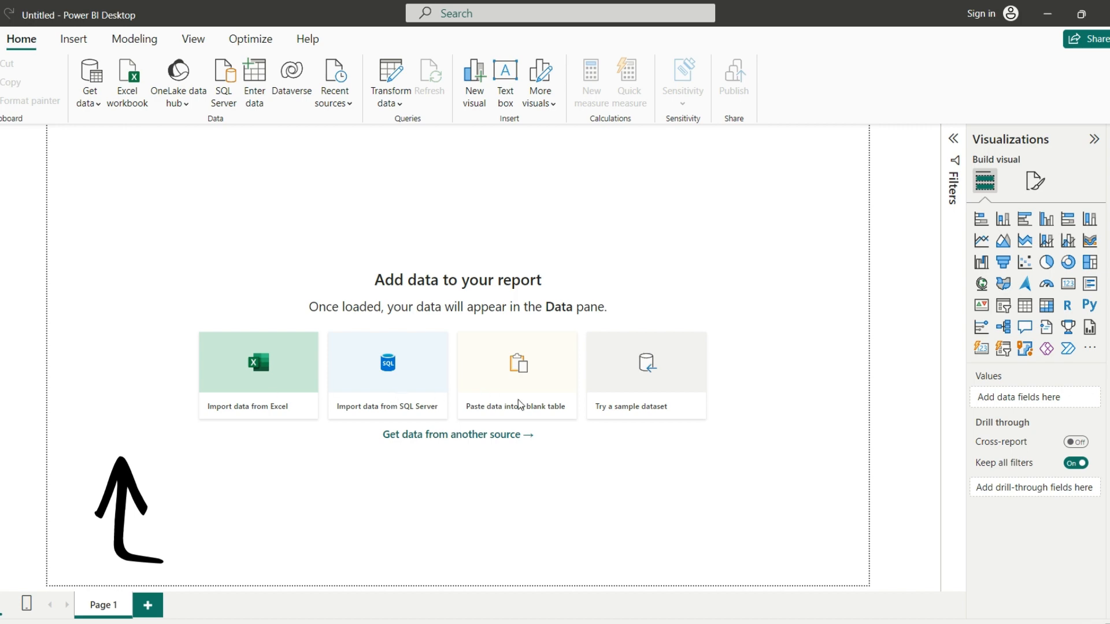
{"action": "scroll", "coordinate": [579, 415], "scroll_direction": "down", "scroll_amount": 20}
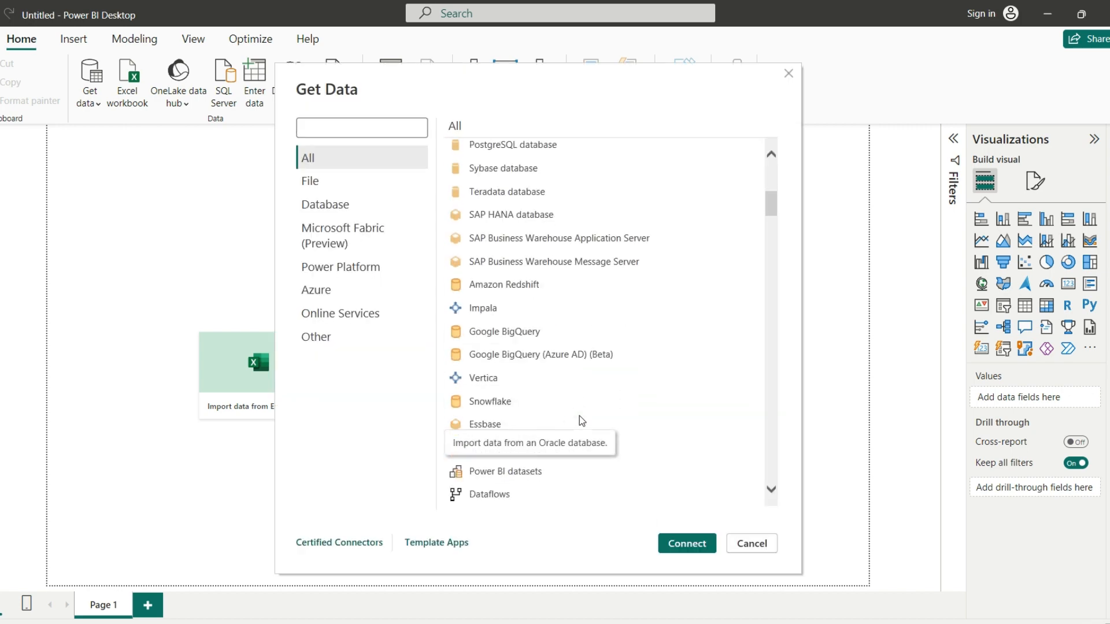
{"action": "scroll", "coordinate": [579, 415], "scroll_direction": "down", "scroll_amount": 20}
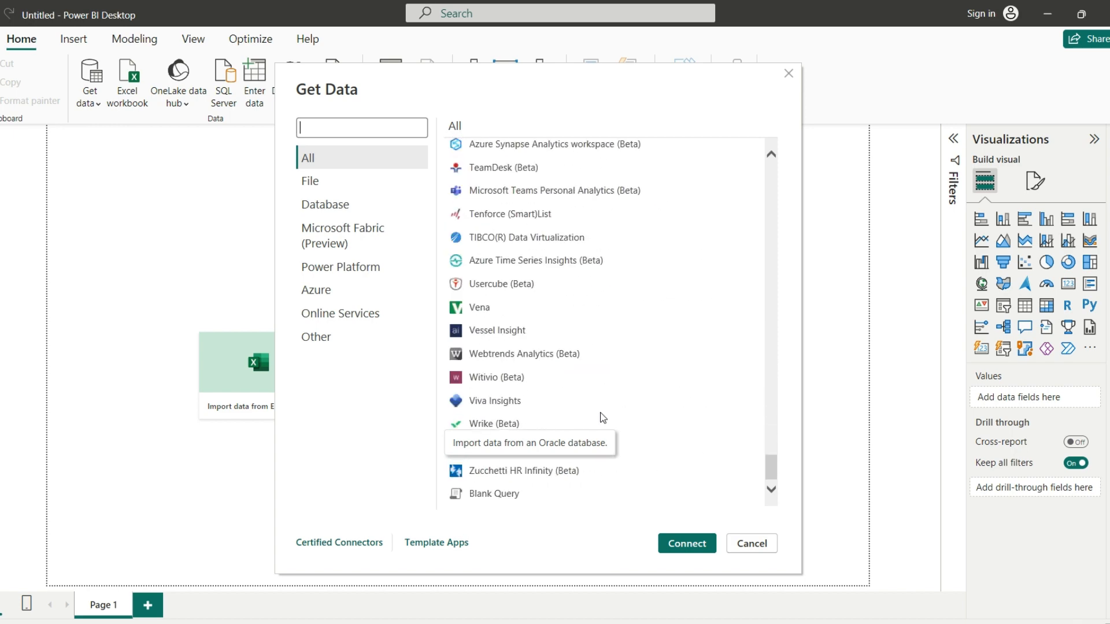
{"action": "scroll", "coordinate": [683, 329], "scroll_direction": "up", "scroll_amount": 20}
{"action": "scroll", "coordinate": [580, 318], "scroll_direction": "up", "scroll_amount": 20}
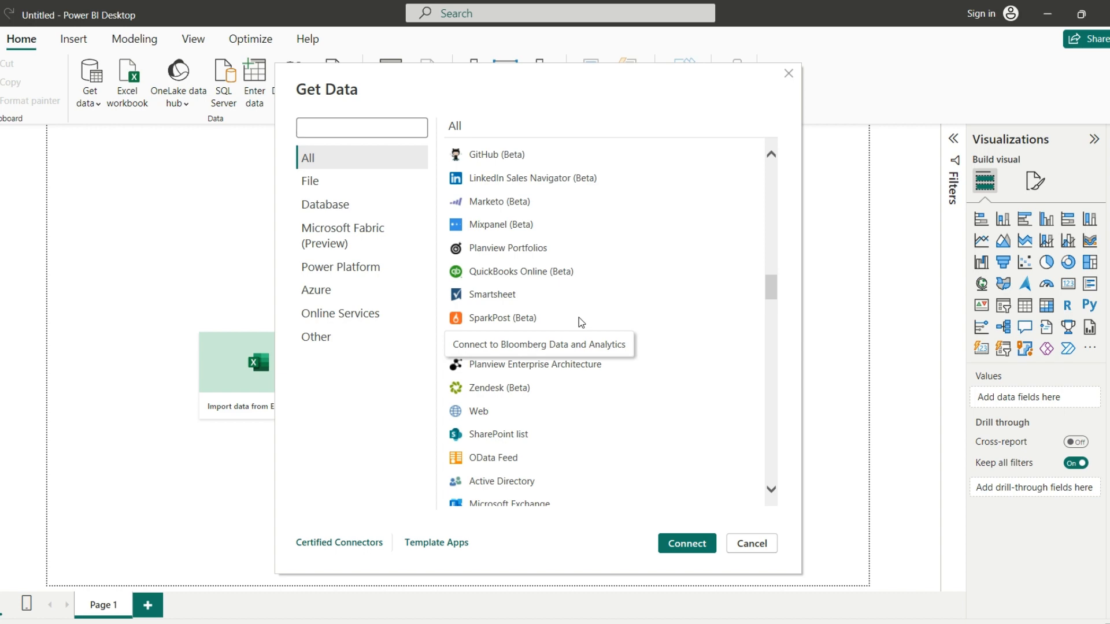
{"action": "scroll", "coordinate": [578, 318], "scroll_direction": "up", "scroll_amount": 9}
{"action": "scroll", "coordinate": [578, 318], "scroll_direction": "up", "scroll_amount": 5}
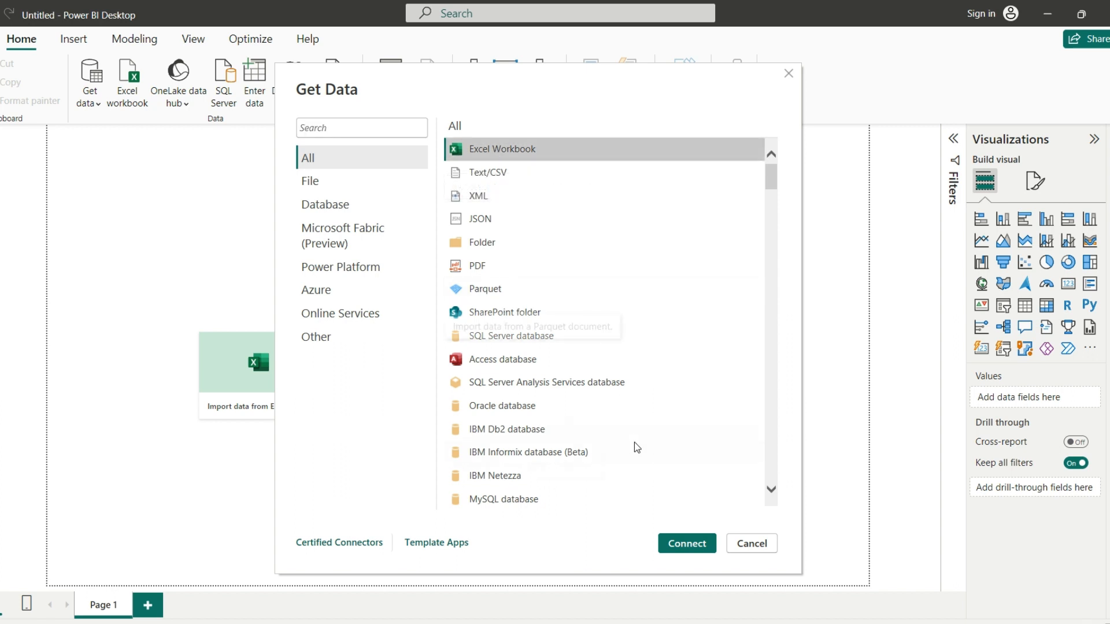
- Connect to an Excel workbook as the data source and open the file Power Bi
{"action": "left_click", "coordinate": [686, 545]}
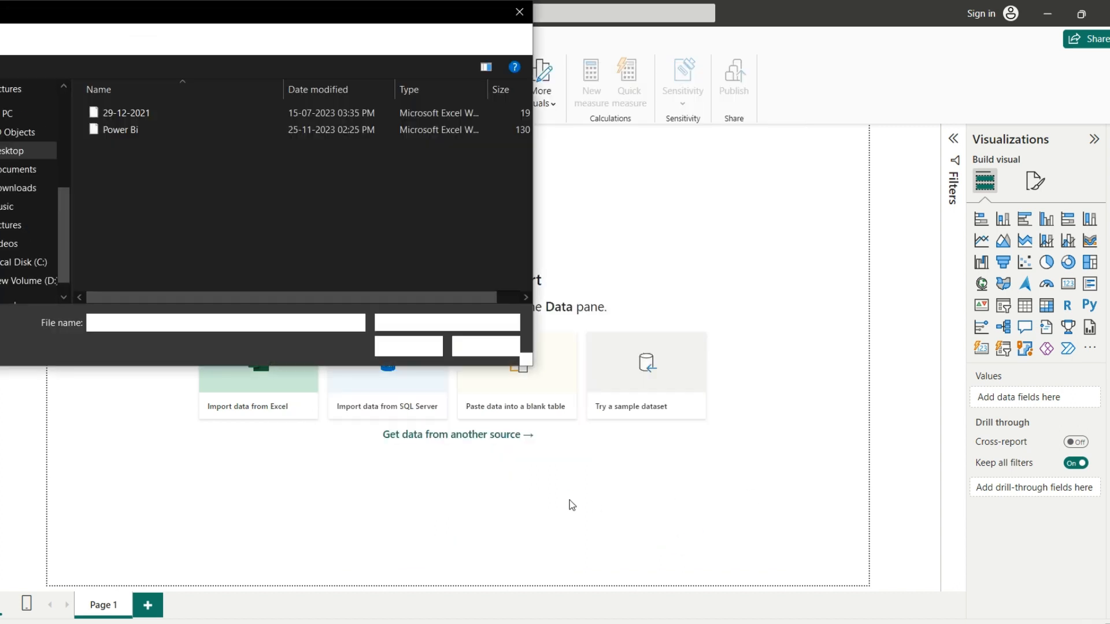
{"action": "left_click", "coordinate": [120, 131]}
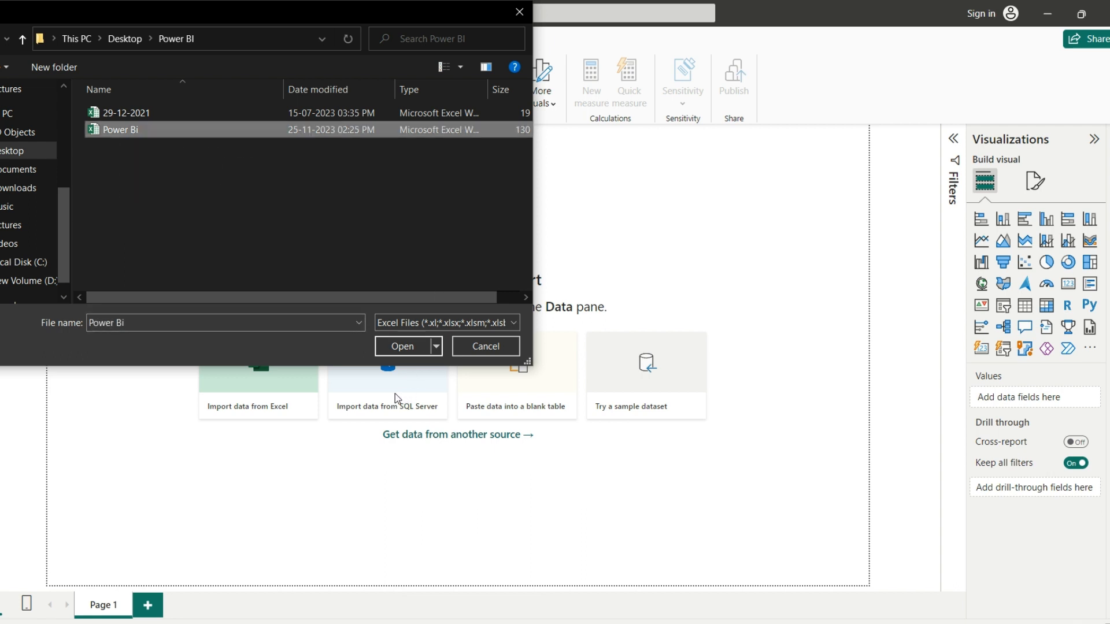
{"action": "left_click", "coordinate": [391, 348]}
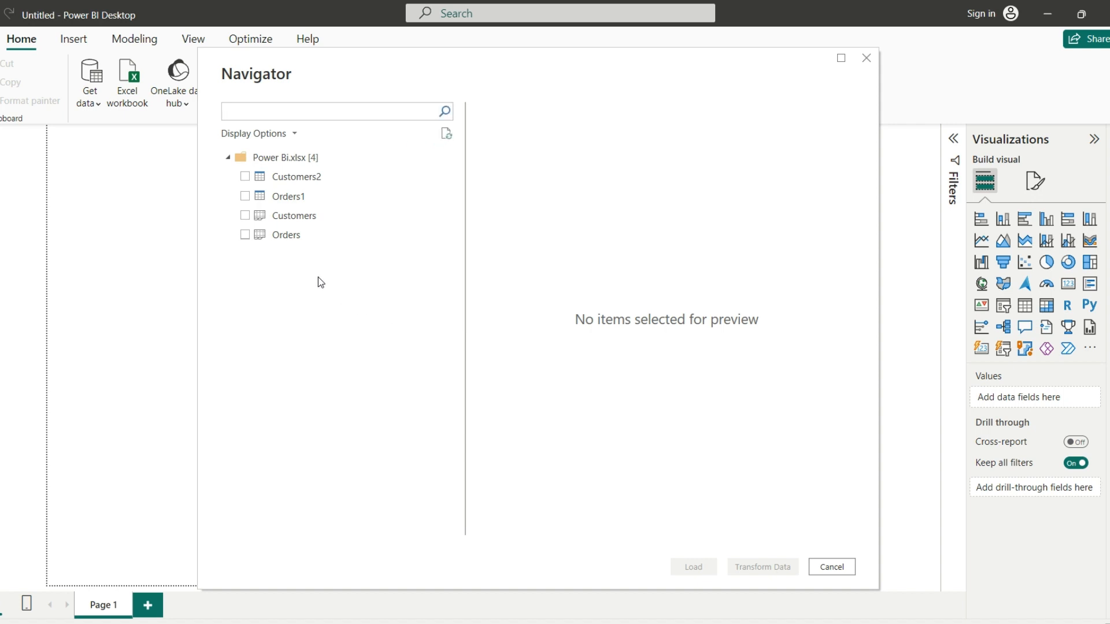
- Select the Customers2 and Orders1 tables, preview the order rows, and open both tables for transformation in the Power Query Editor
{"action": "left_click", "coordinate": [245, 177]}
{"action": "left_click", "coordinate": [245, 196]}
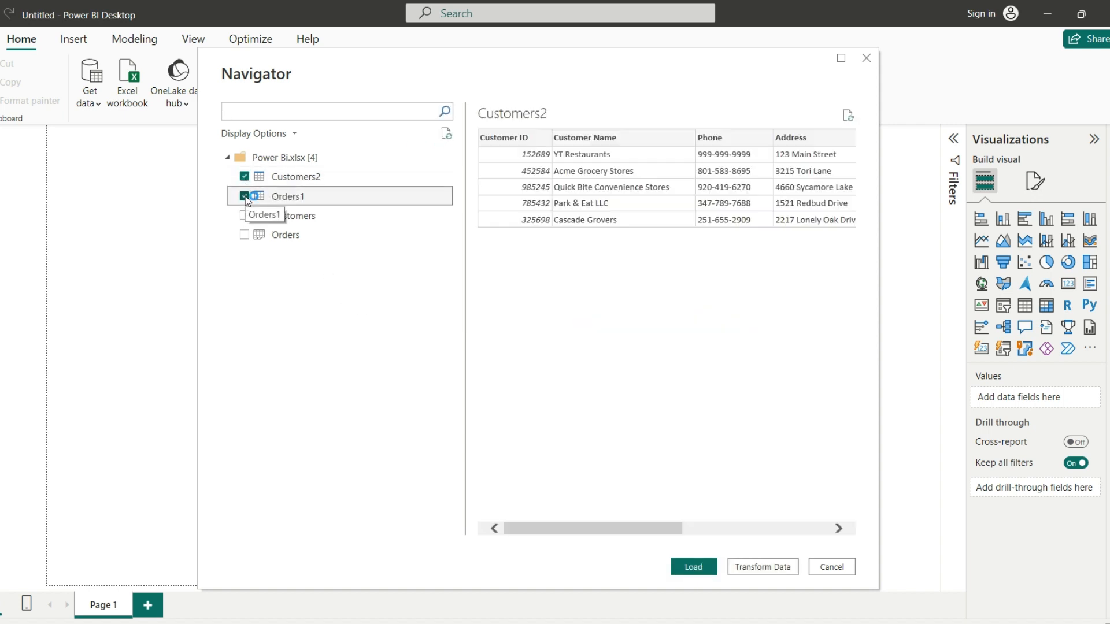
{"action": "scroll", "coordinate": [590, 321], "scroll_direction": "down", "scroll_amount": 5}
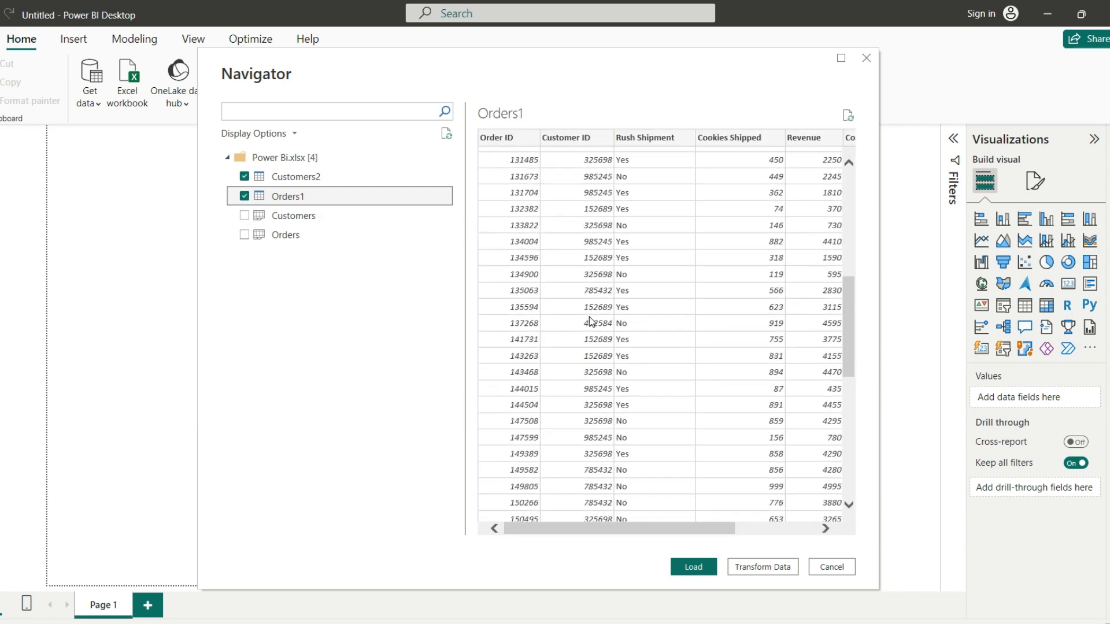
{"action": "scroll", "coordinate": [590, 319], "scroll_direction": "down", "scroll_amount": 8}
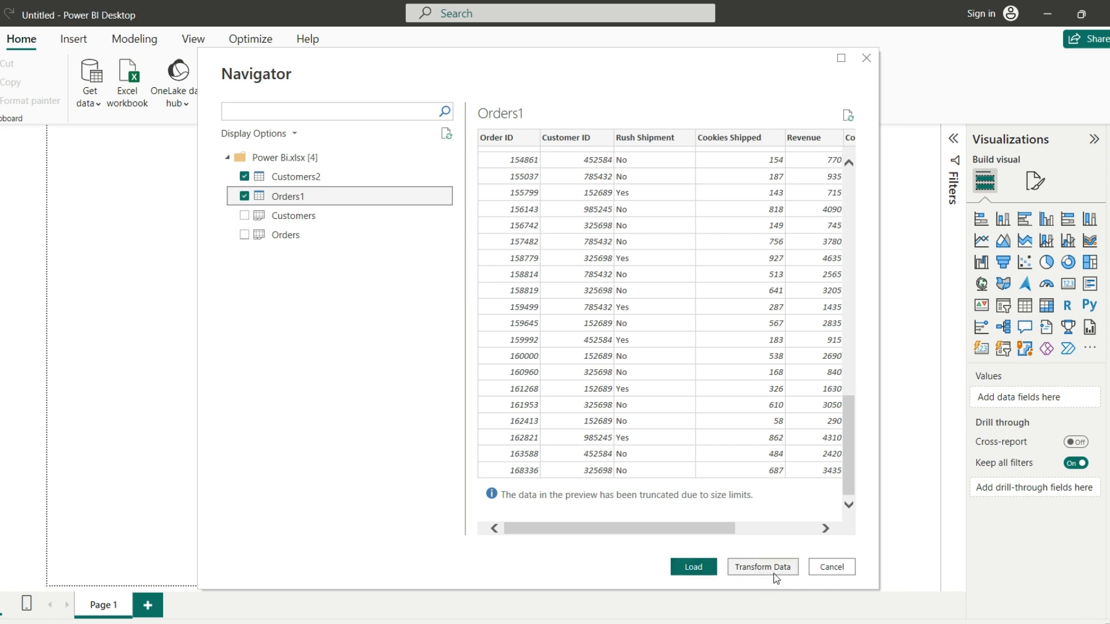
{"action": "left_click", "coordinate": [694, 567]}
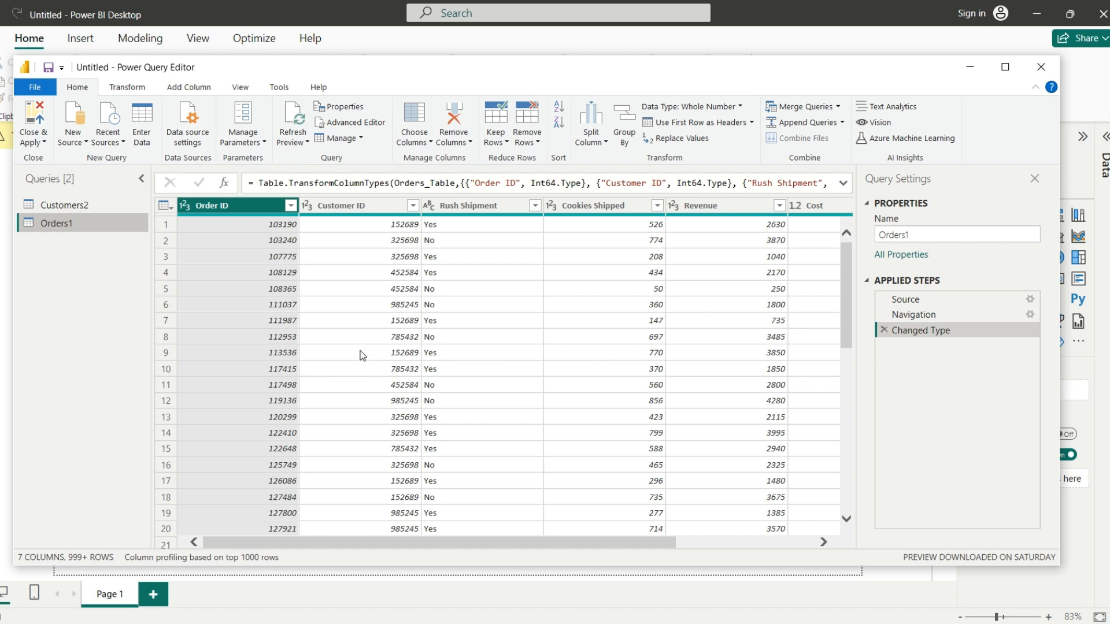
- Check the Orders1 columns and replace the value US with United States in the Country column of Customers2
{"action": "scroll", "coordinate": [467, 310], "scroll_direction": "right", "scroll_amount": 4}
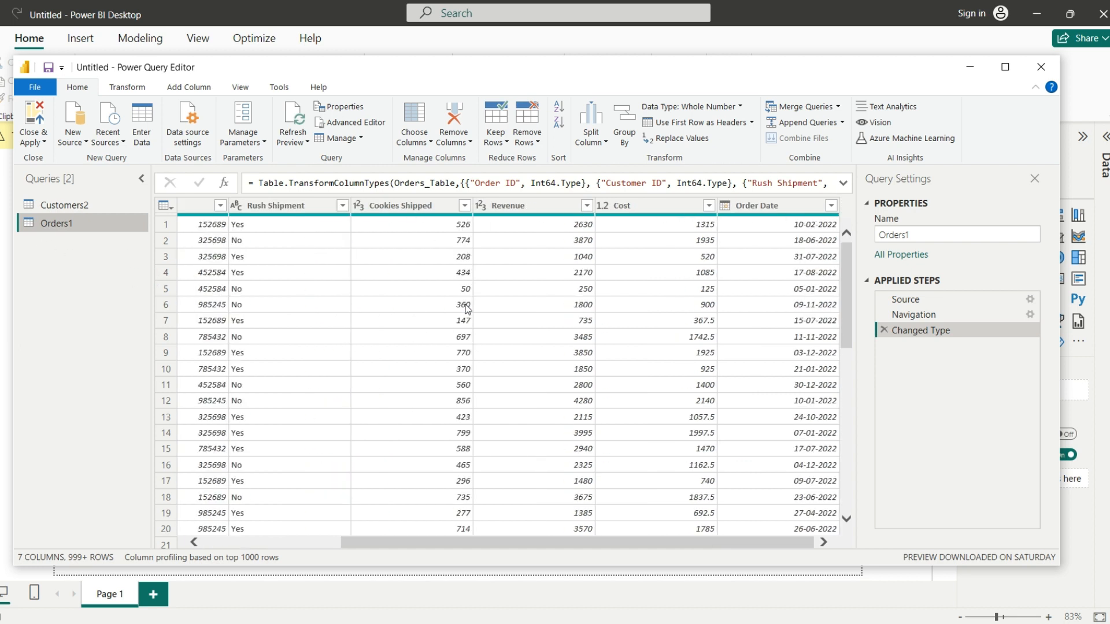
{"action": "scroll", "coordinate": [468, 309], "scroll_direction": "left", "scroll_amount": 4}
{"action": "left_click", "coordinate": [64, 205]}
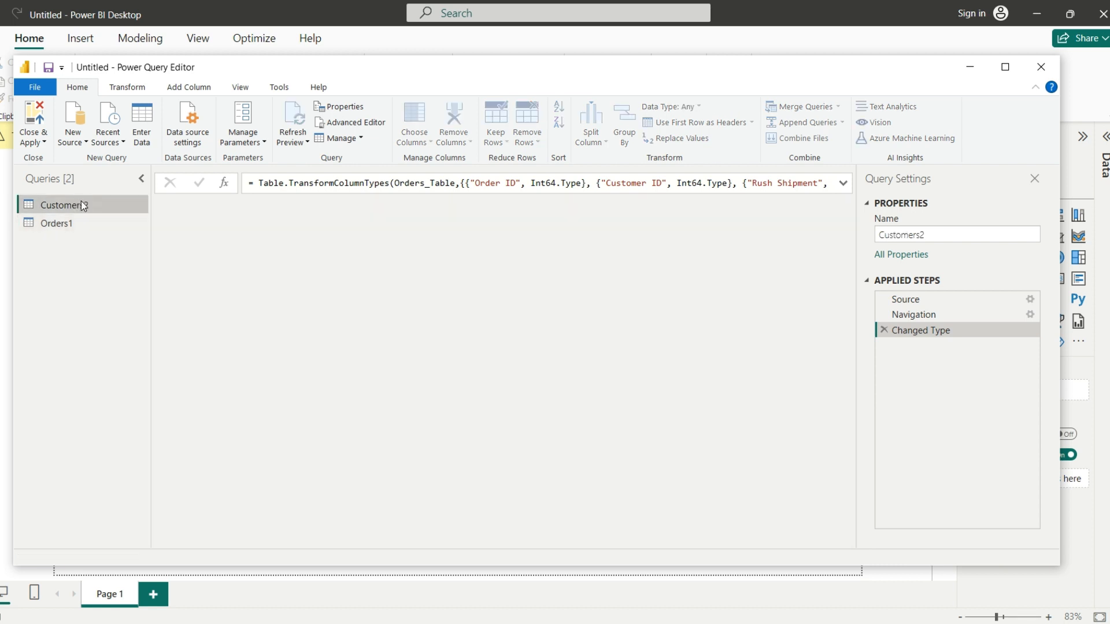
{"action": "scroll", "coordinate": [756, 274], "scroll_direction": "right", "scroll_amount": 3}
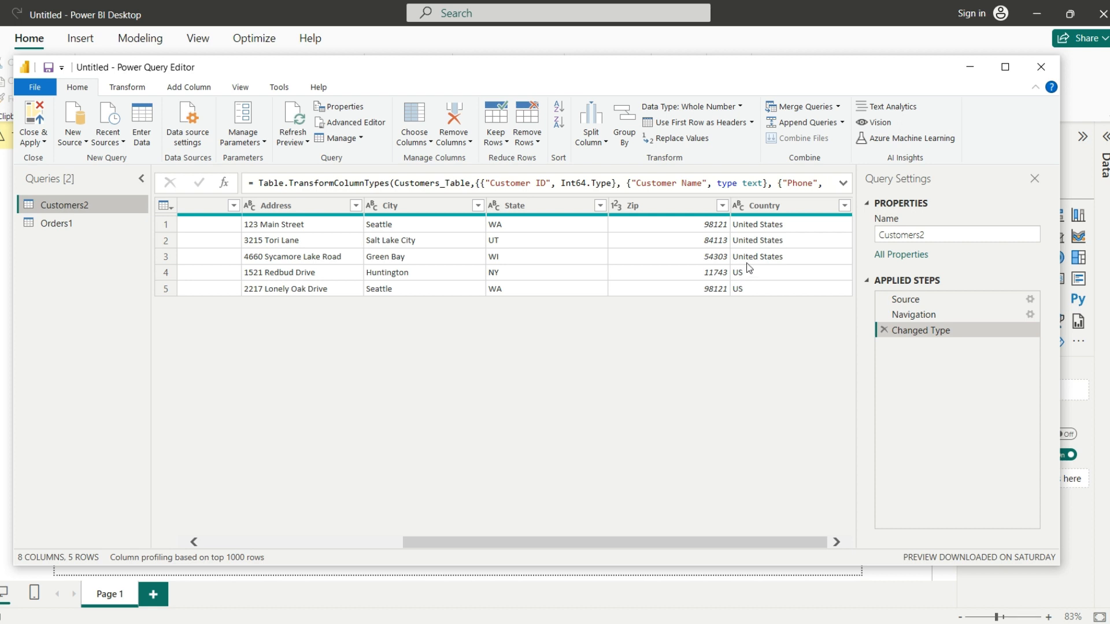
{"action": "left_click", "coordinate": [758, 206]}
{"action": "right_click", "coordinate": [758, 207]}
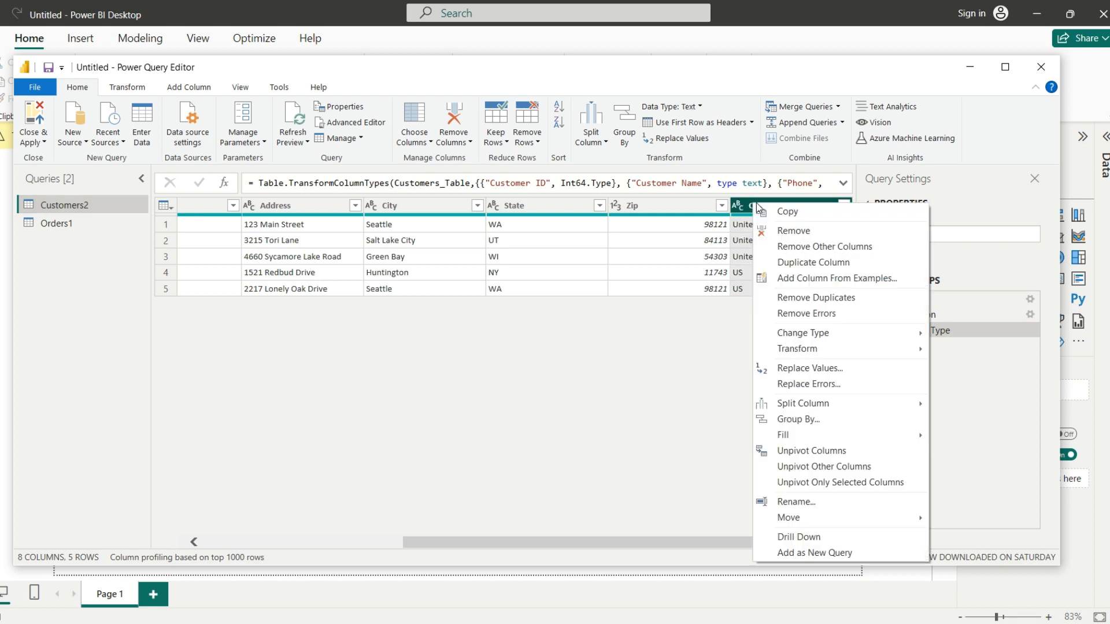
{"action": "left_click", "coordinate": [799, 375]}
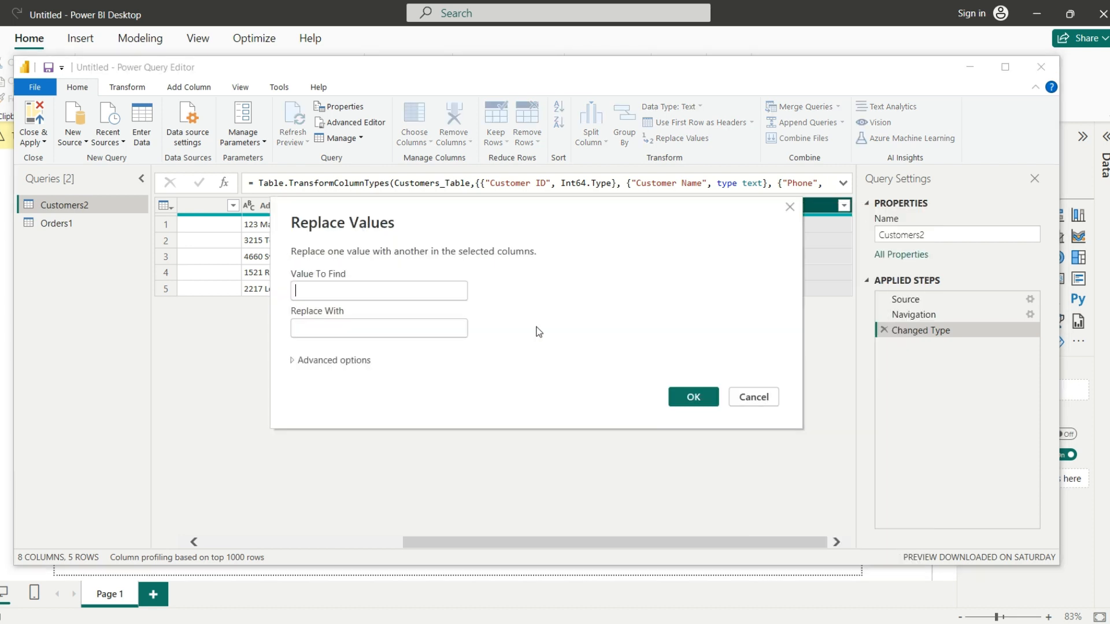
{"action": "type", "text": "US"}
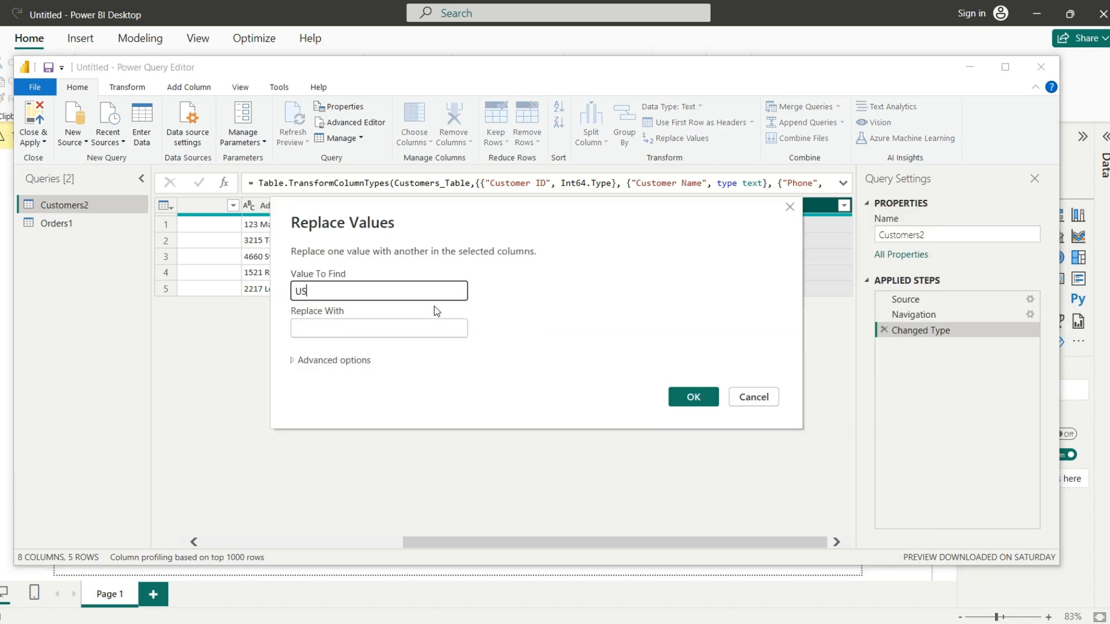
{"action": "key", "text": "Tab"}
{"action": "type", "text": "United States"}
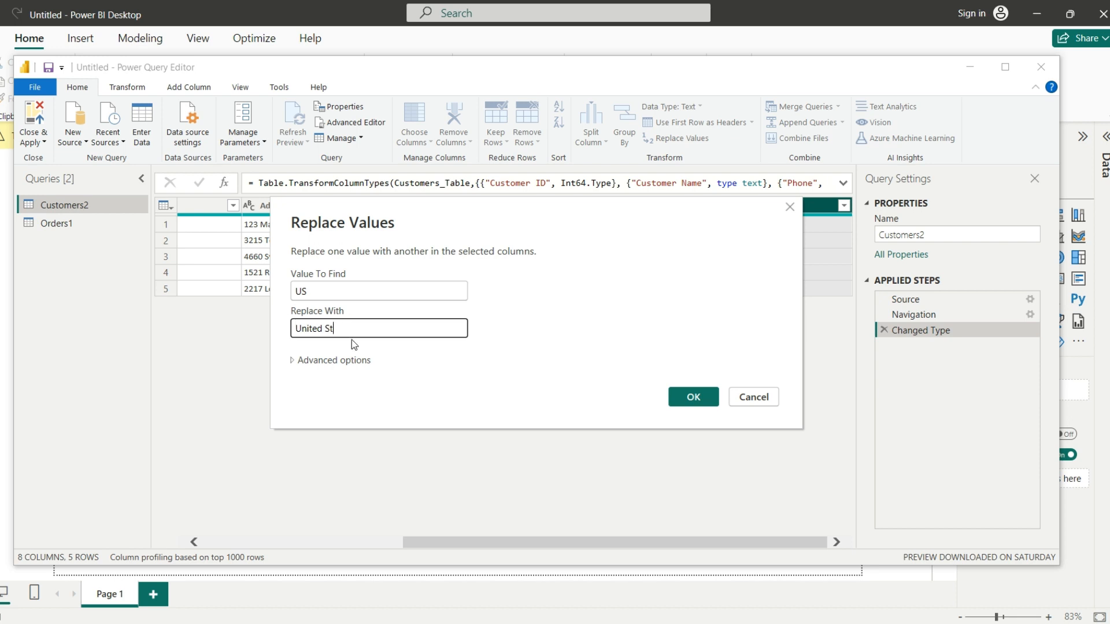
{"action": "left_click", "coordinate": [691, 399]}
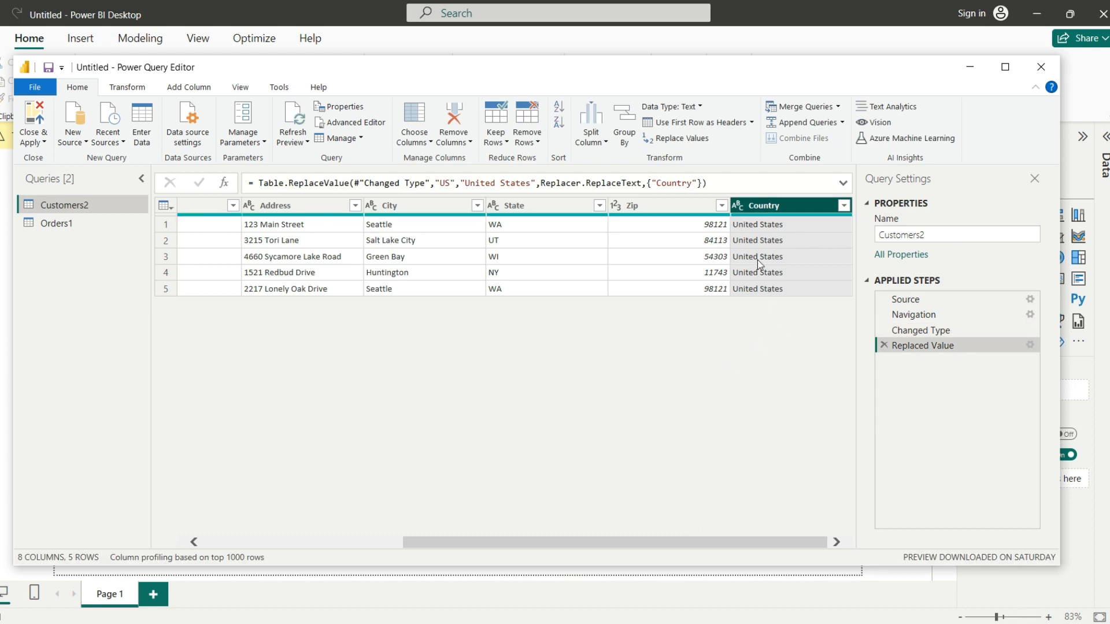
- Close the Power Query Editor and load the transformed Customers2 and Orders1 tables into the report
{"action": "left_click", "coordinate": [39, 144]}
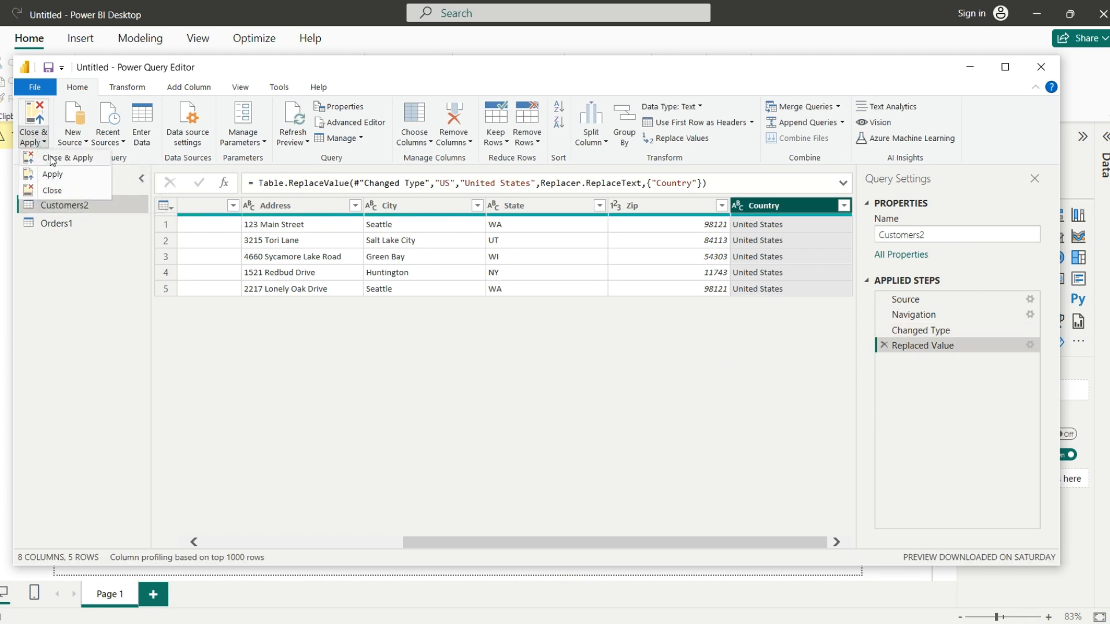
{"action": "left_click", "coordinate": [52, 191]}
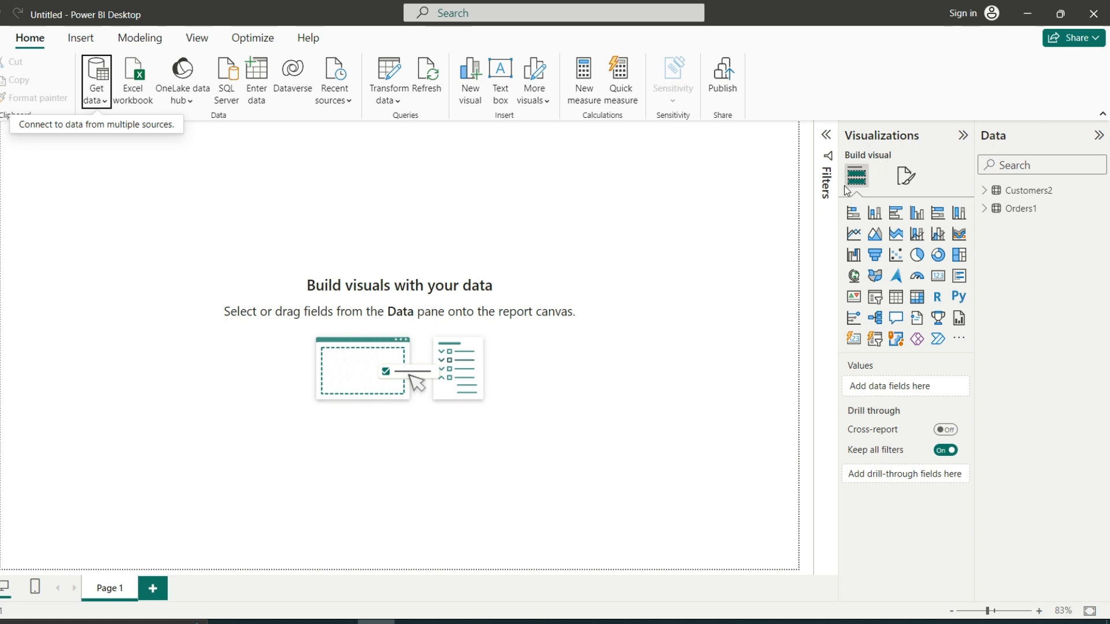
- Collapse the Visualizations and Data panes and reopen both of them
{"action": "left_click", "coordinate": [962, 135]}
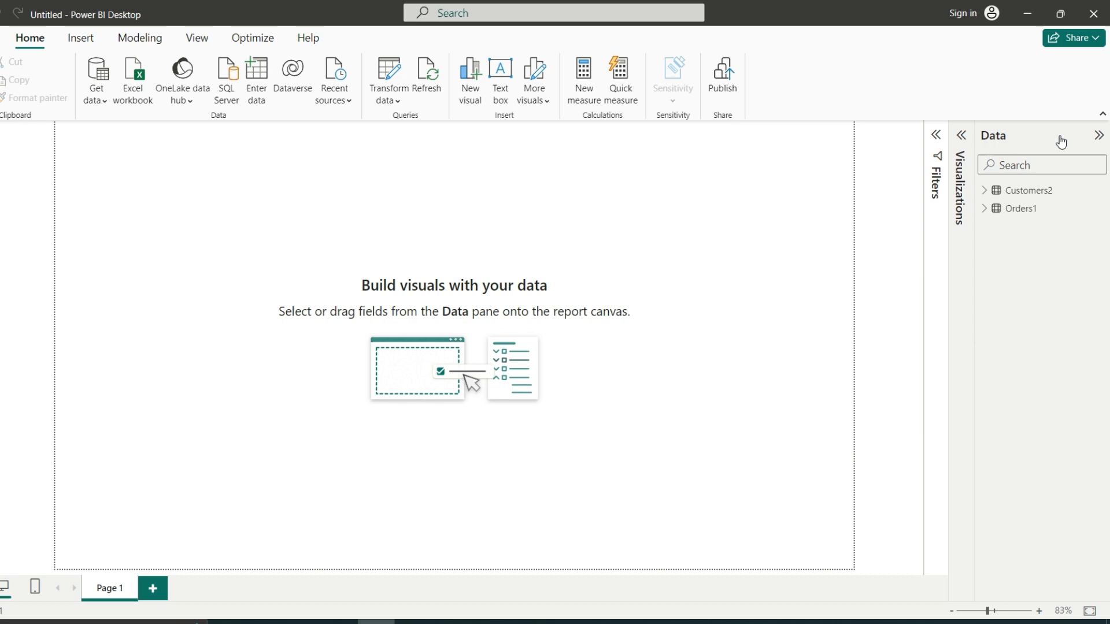
{"action": "left_click", "coordinate": [1096, 137]}
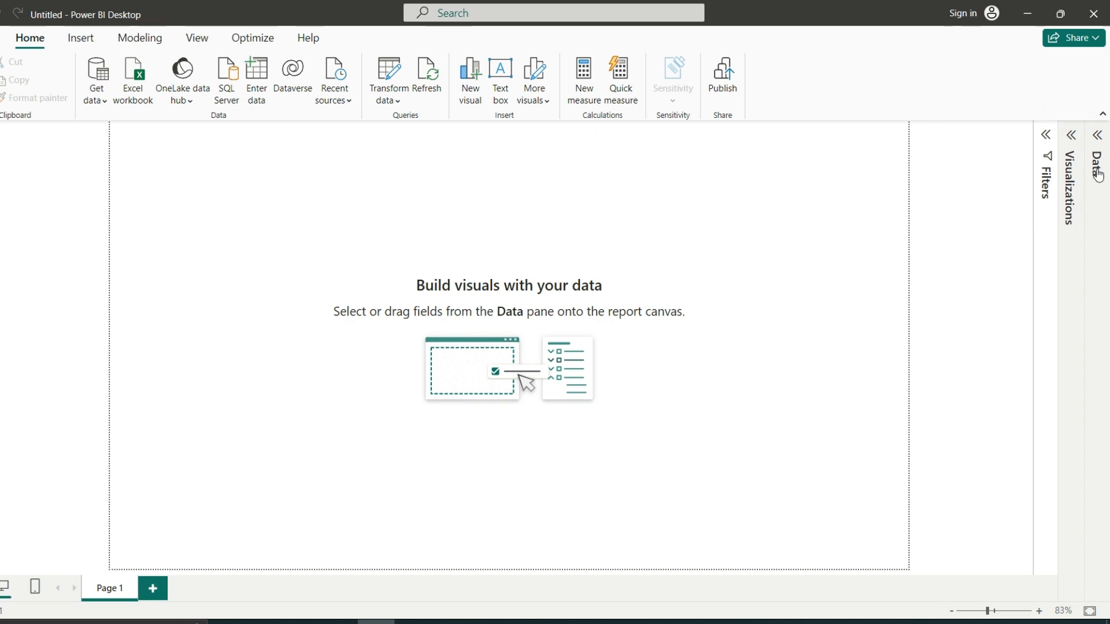
{"action": "left_click", "coordinate": [1071, 139]}
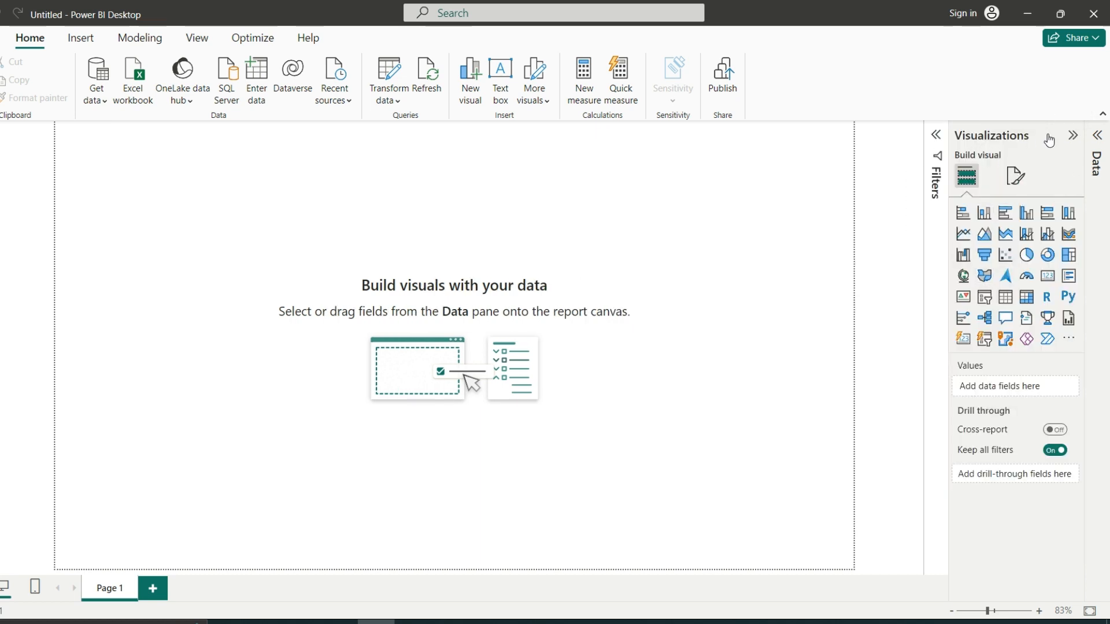
{"action": "left_click", "coordinate": [1094, 142]}
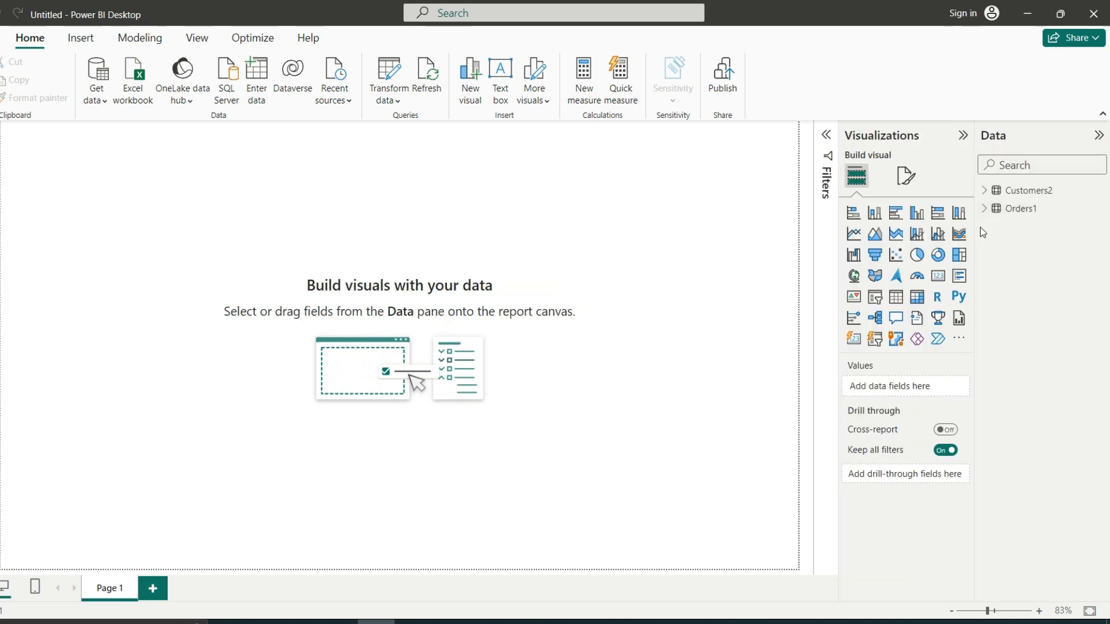
- Expand the Customers2 and Orders1 tables to list their fields
{"action": "left_click", "coordinate": [1026, 194]}
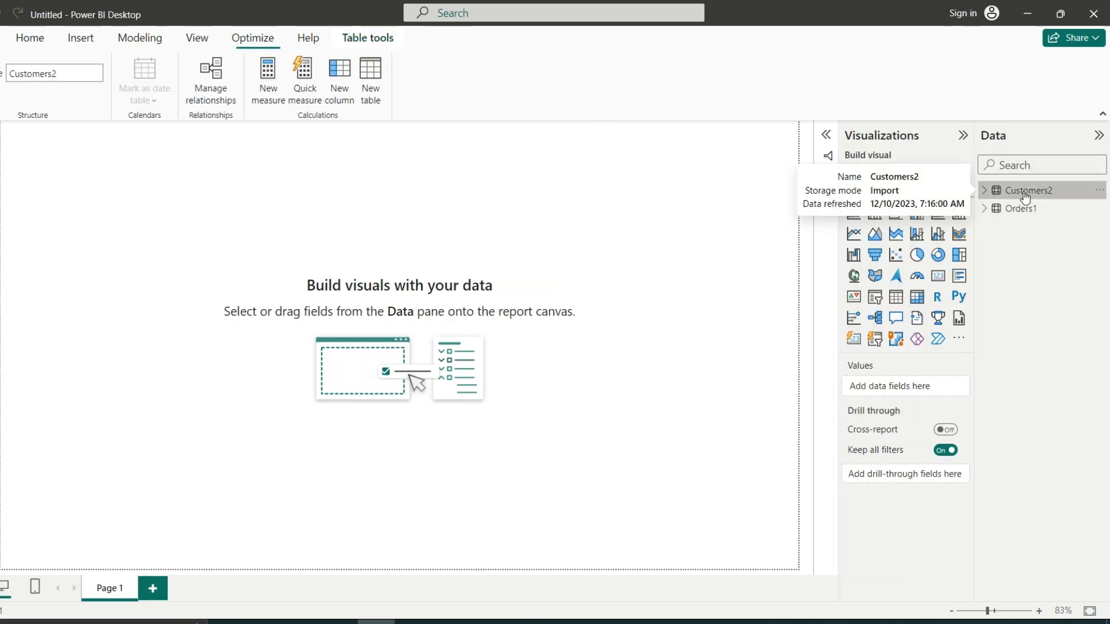
{"action": "left_click", "coordinate": [985, 191]}
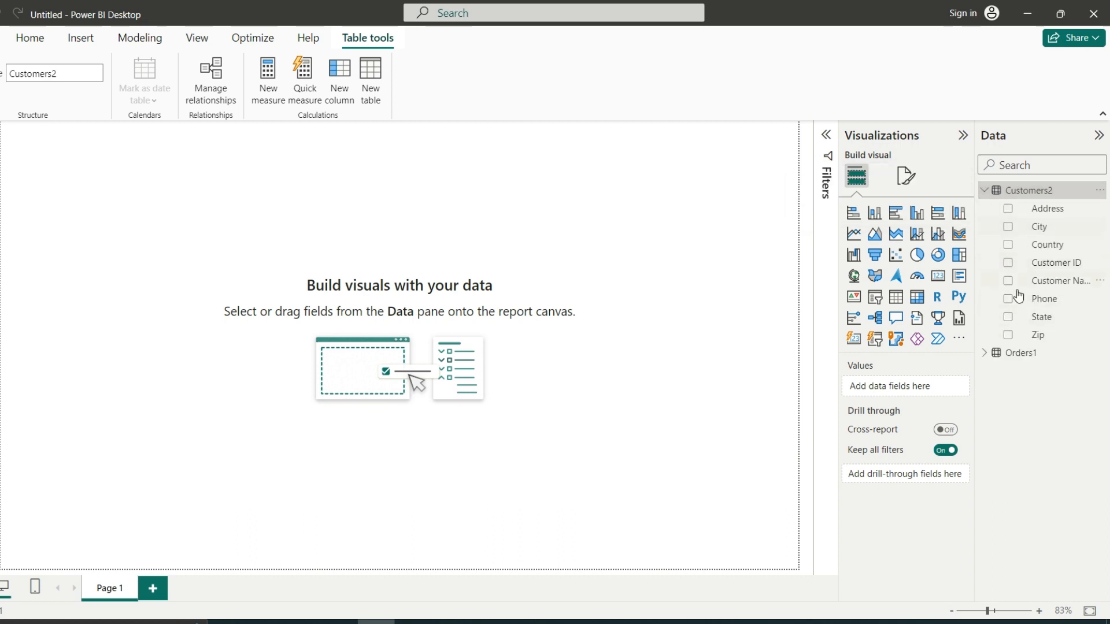
{"action": "left_click", "coordinate": [983, 354]}
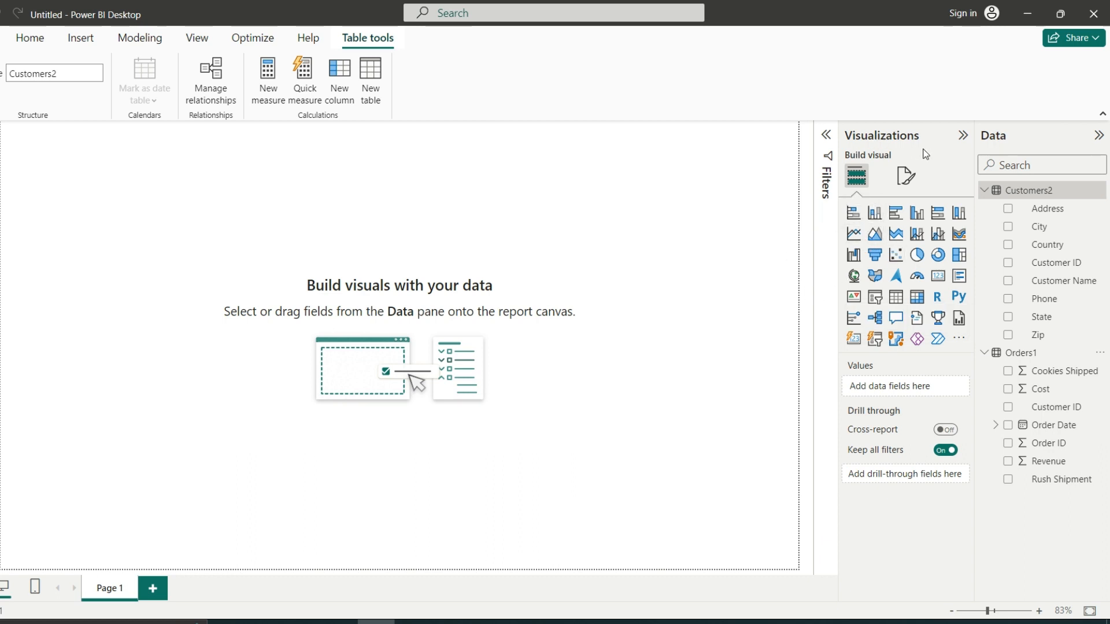
- Add a stacked column chart to the report page, move it away from the page corner, and enlarge it
{"action": "left_click", "coordinate": [874, 214]}
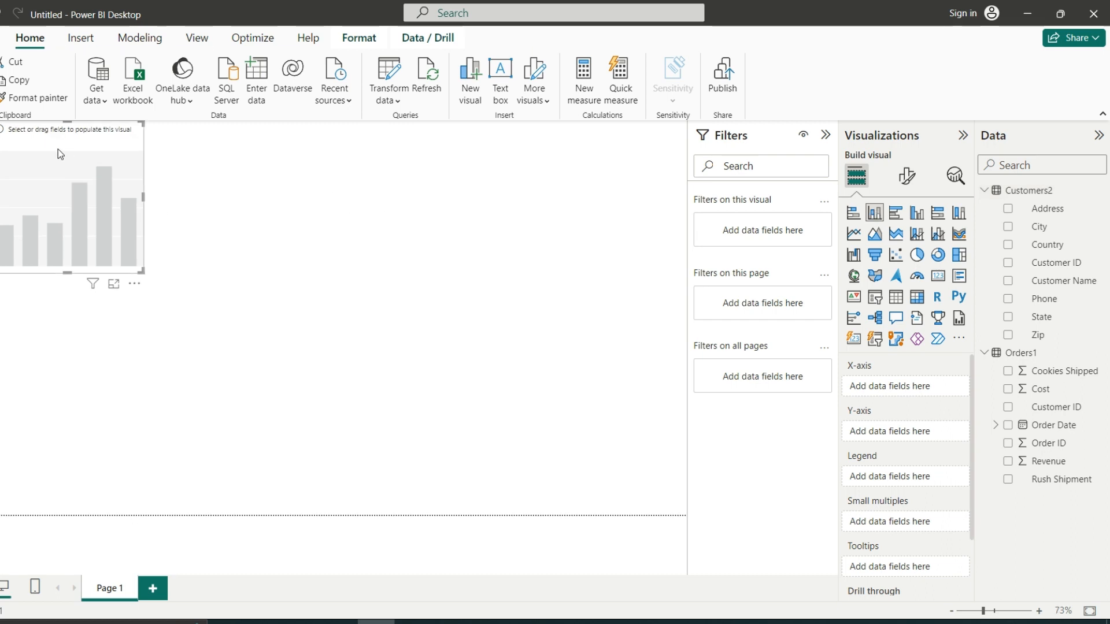
{"action": "left_click_drag", "start_coordinate": [29, 141], "coordinate": [174, 198]}
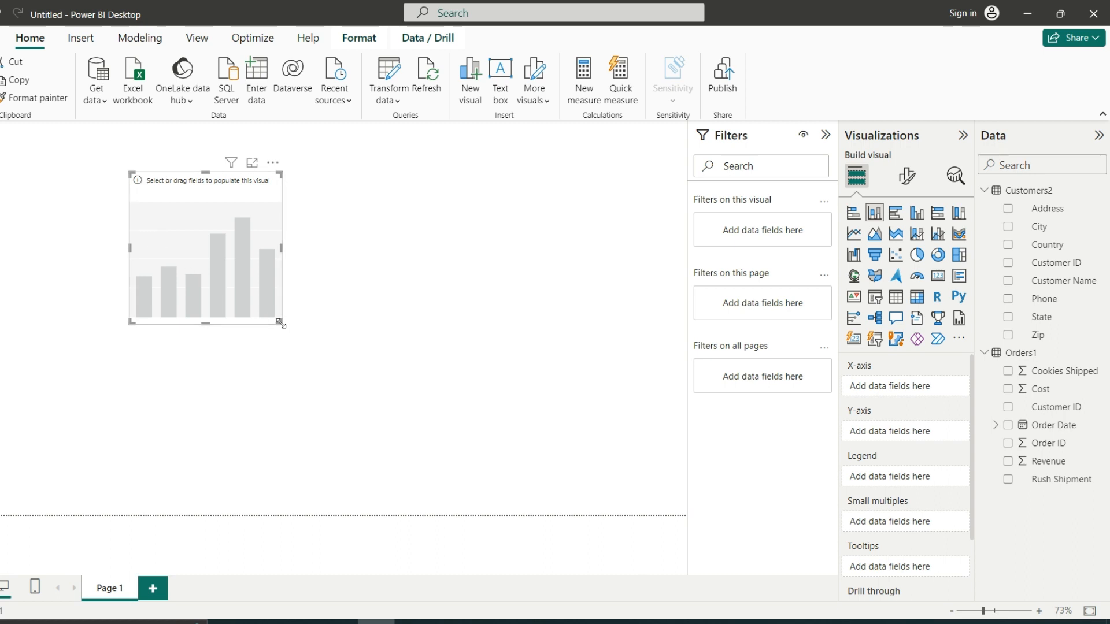
{"action": "left_click_drag", "start_coordinate": [279, 323], "coordinate": [498, 382]}
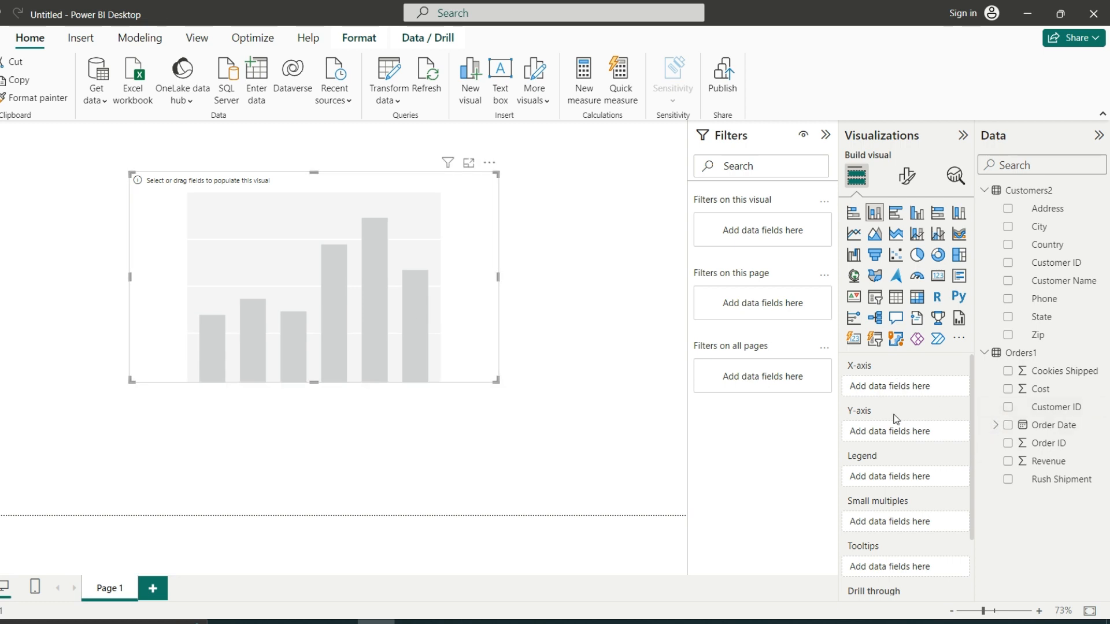
- Assign Order Date to the chart's X-axis and its count to the Y-axis, removing Sum of Cookies Shipped from the Y-axis
{"action": "scroll", "coordinate": [895, 419], "scroll_direction": "down", "scroll_amount": 2}
{"action": "scroll", "coordinate": [908, 408], "scroll_direction": "up", "scroll_amount": 2}
{"action": "scroll", "coordinate": [881, 536], "scroll_direction": "down", "scroll_amount": 1}
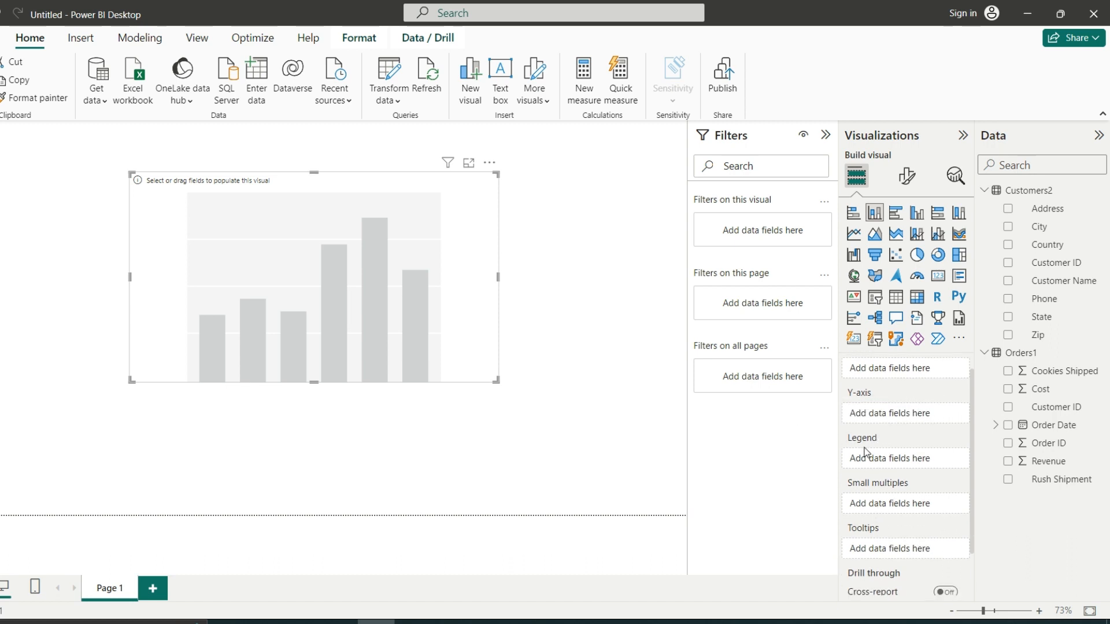
{"action": "scroll", "coordinate": [883, 518], "scroll_direction": "down", "scroll_amount": 3}
{"action": "scroll", "coordinate": [883, 518], "scroll_direction": "up", "scroll_amount": 4}
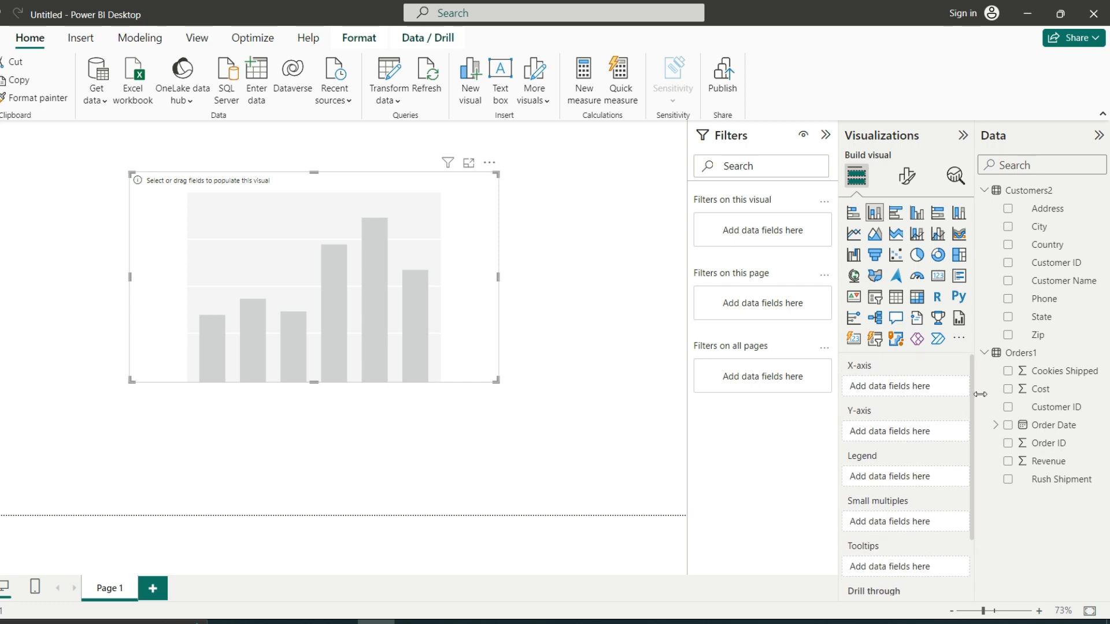
{"action": "mouse_move", "coordinate": [1041, 372]}
{"action": "left_mouse_down"}
{"action": "mouse_move", "coordinate": [1022, 378]}
{"action": "mouse_move", "coordinate": [1035, 378]}
{"action": "left_mouse_up"}
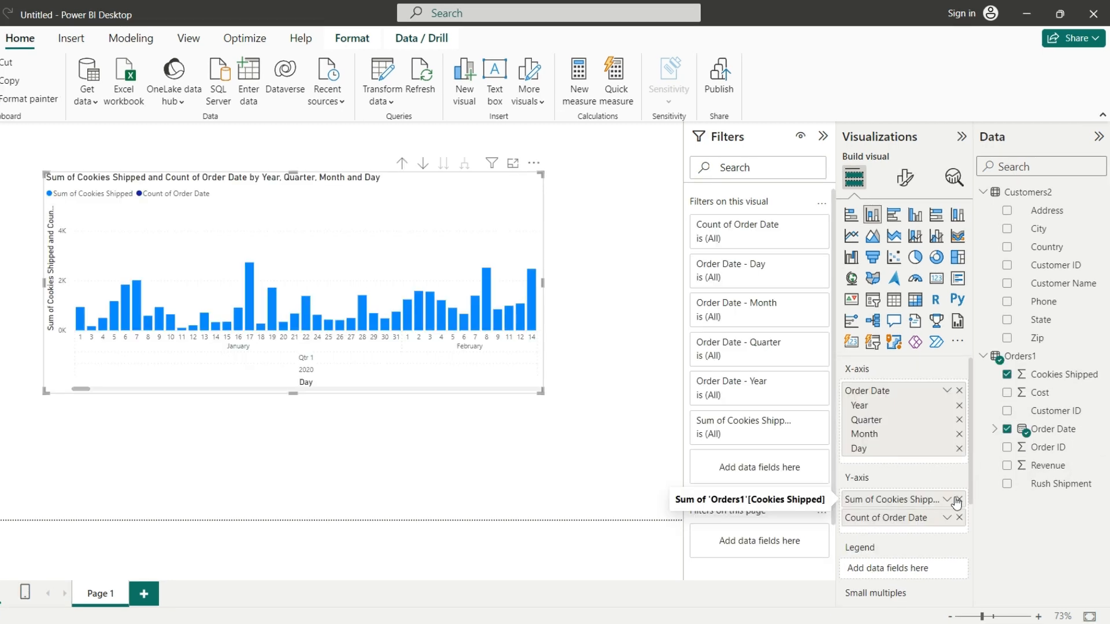
{"action": "left_click", "coordinate": [958, 499]}
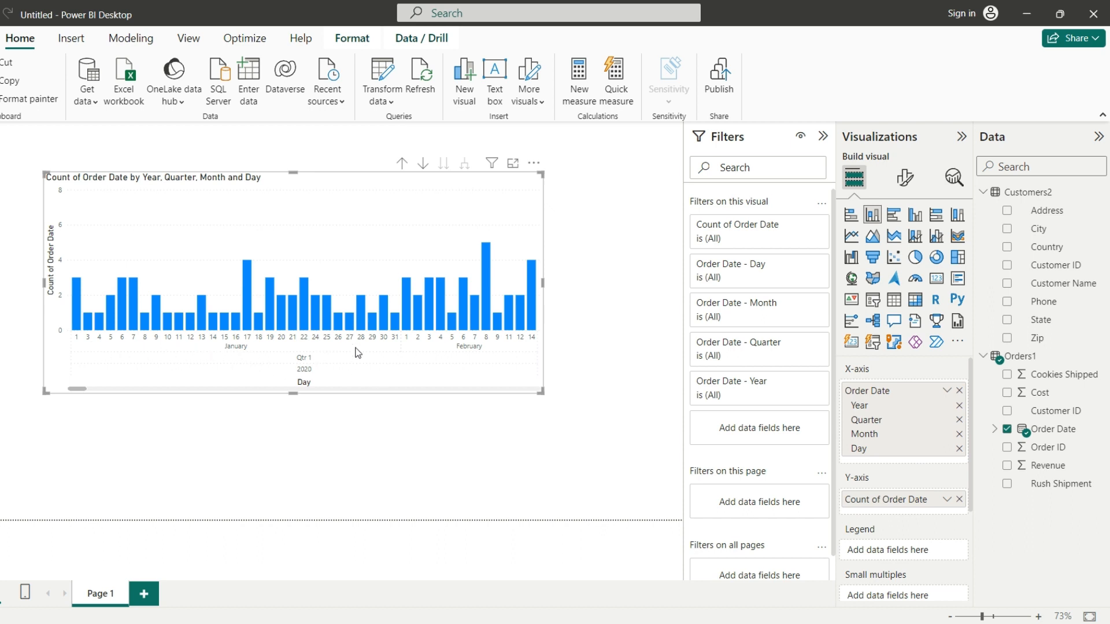
- Toggle drill mode on and off and drill the chart up from the day level to the year level
{"action": "left_click", "coordinate": [424, 164]}
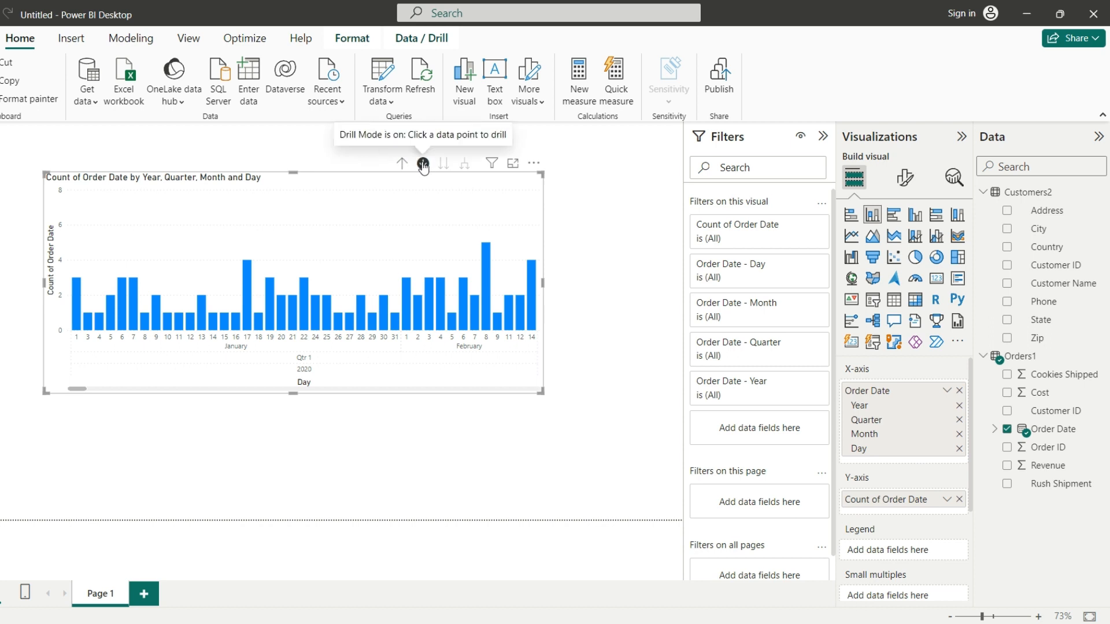
{"action": "left_click", "coordinate": [424, 165]}
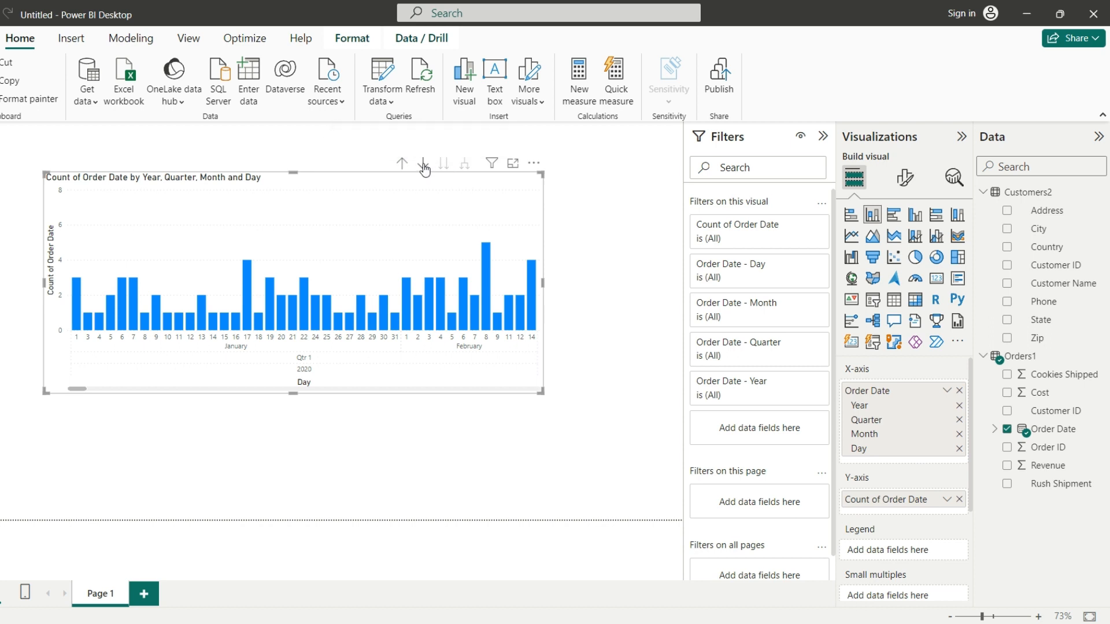
{"action": "left_click", "coordinate": [402, 164]}
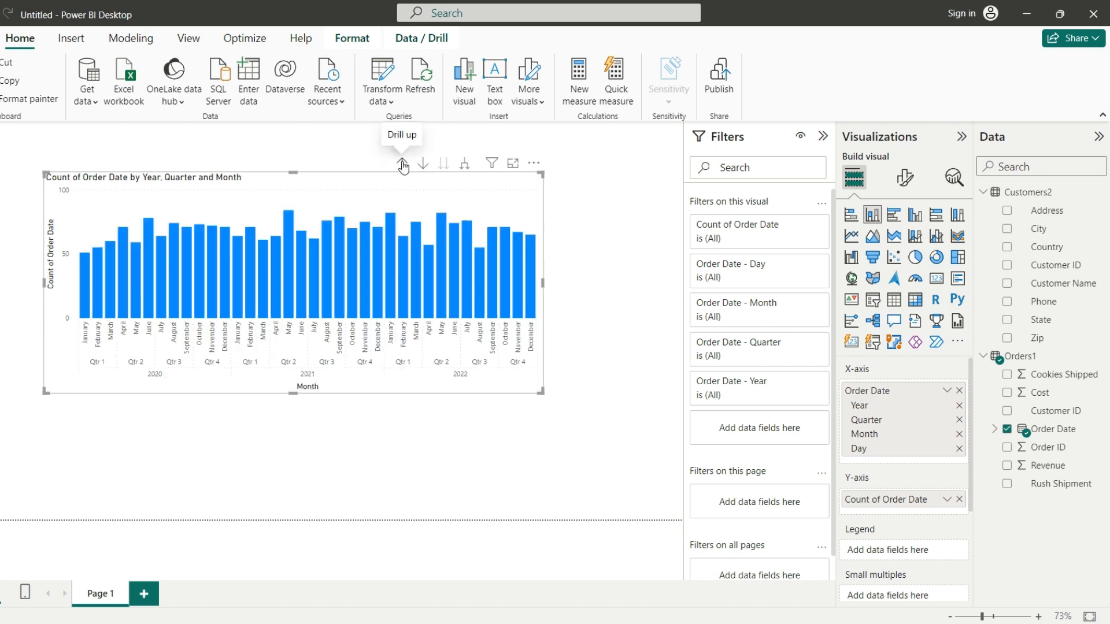
{"action": "left_click", "coordinate": [403, 164]}
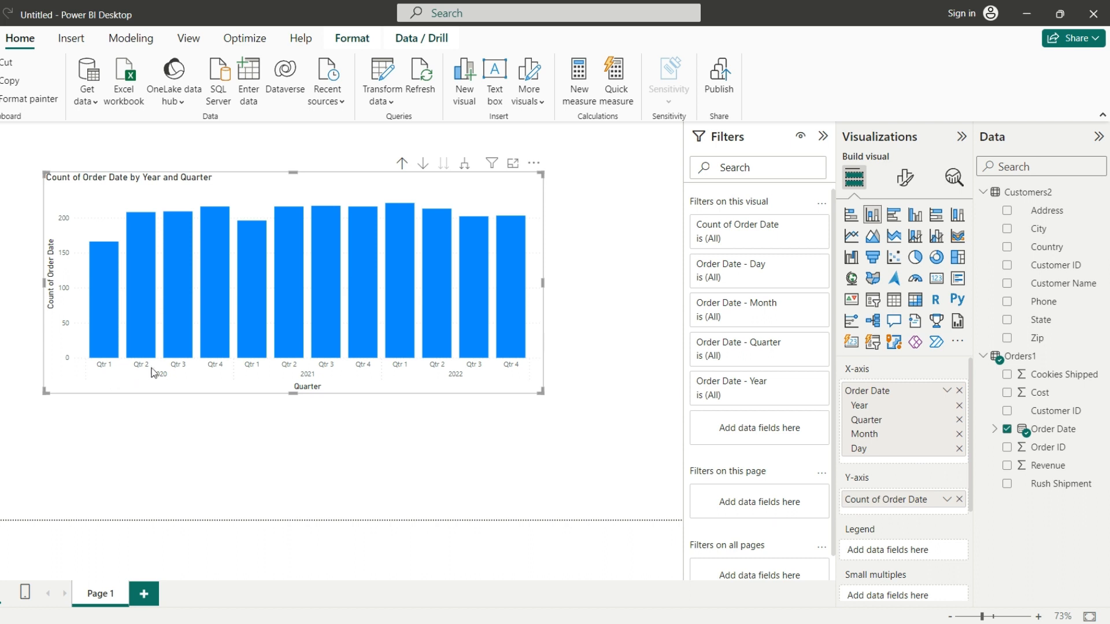
{"action": "left_click", "coordinate": [403, 164]}
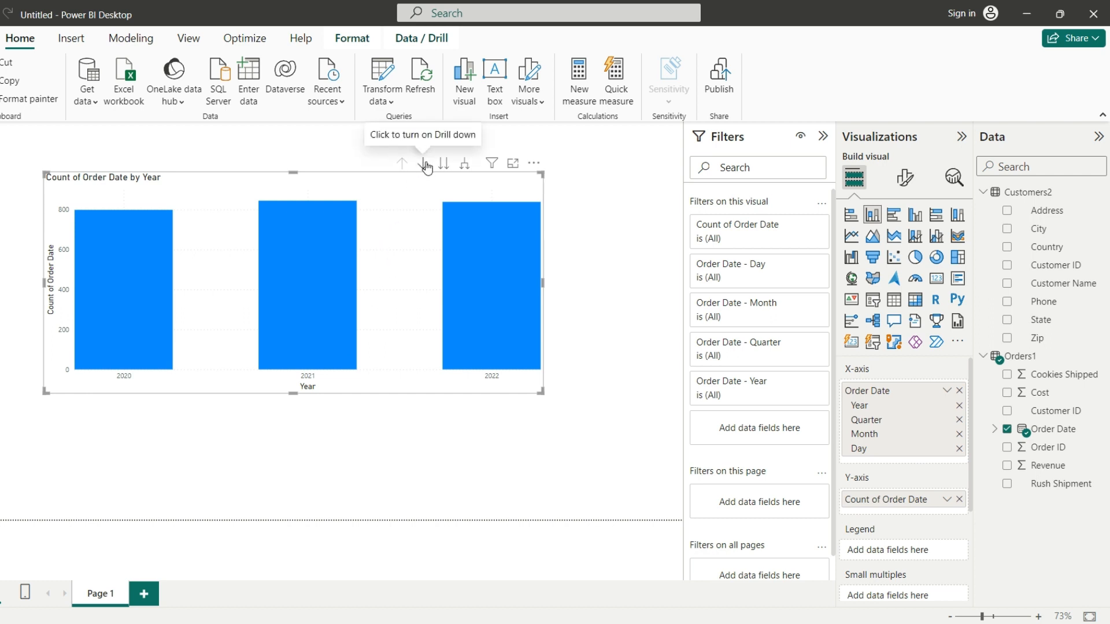
- Advance the chart through the date hierarchy from year past quarter to the month level
{"action": "left_click", "coordinate": [424, 165]}
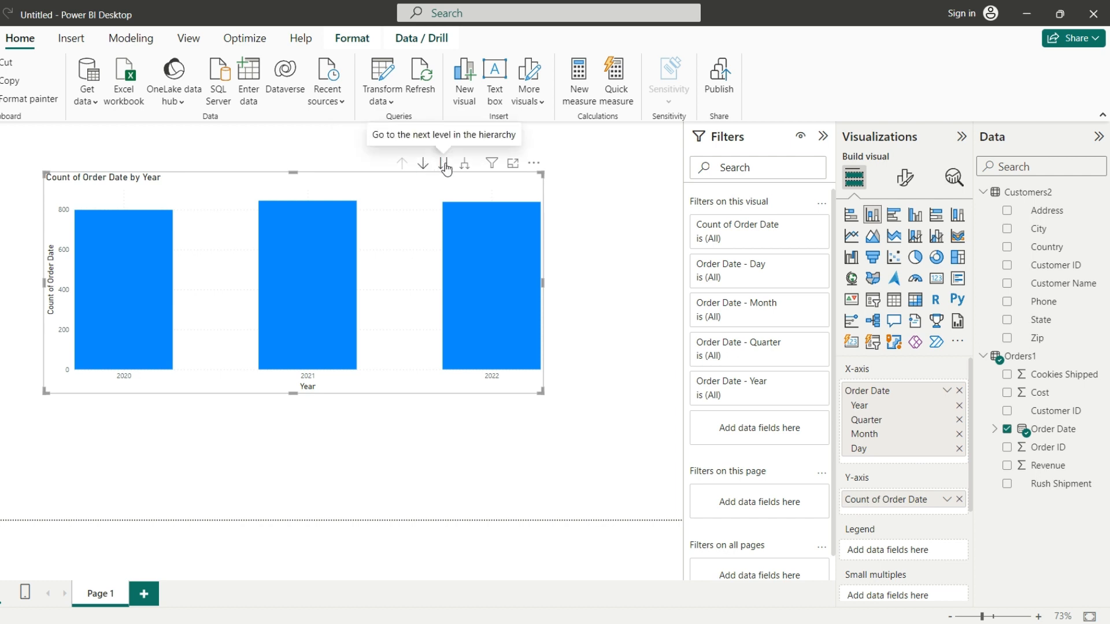
{"action": "left_click", "coordinate": [443, 165]}
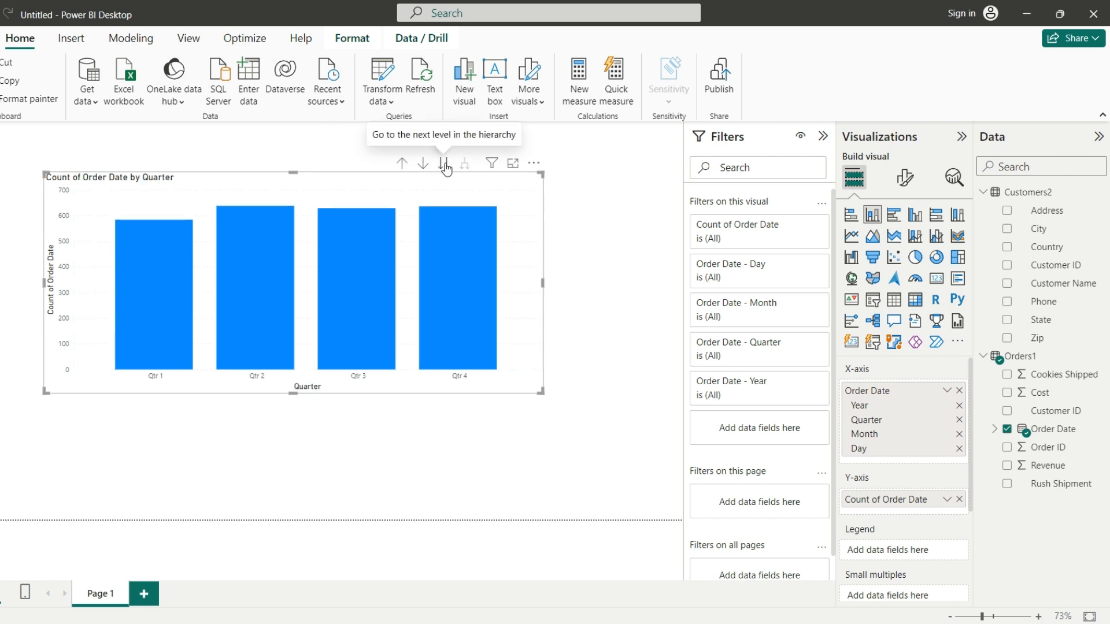
{"action": "left_click", "coordinate": [444, 164]}
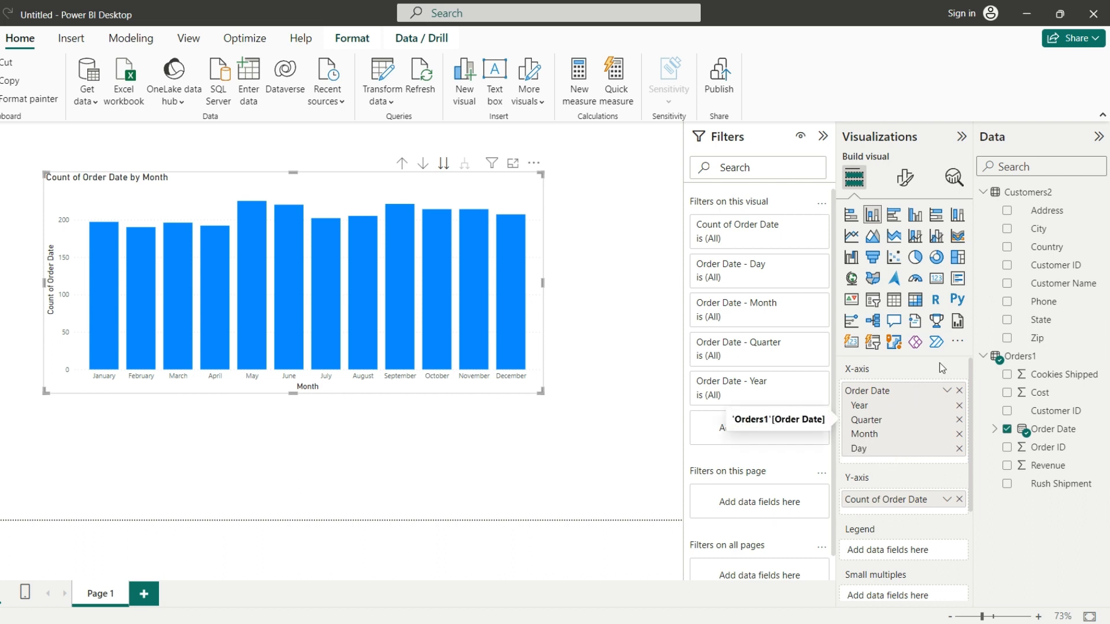
- Look at the X-axis formatting options and shorten the chart title to Order Date by Month
{"action": "left_click", "coordinate": [906, 180]}
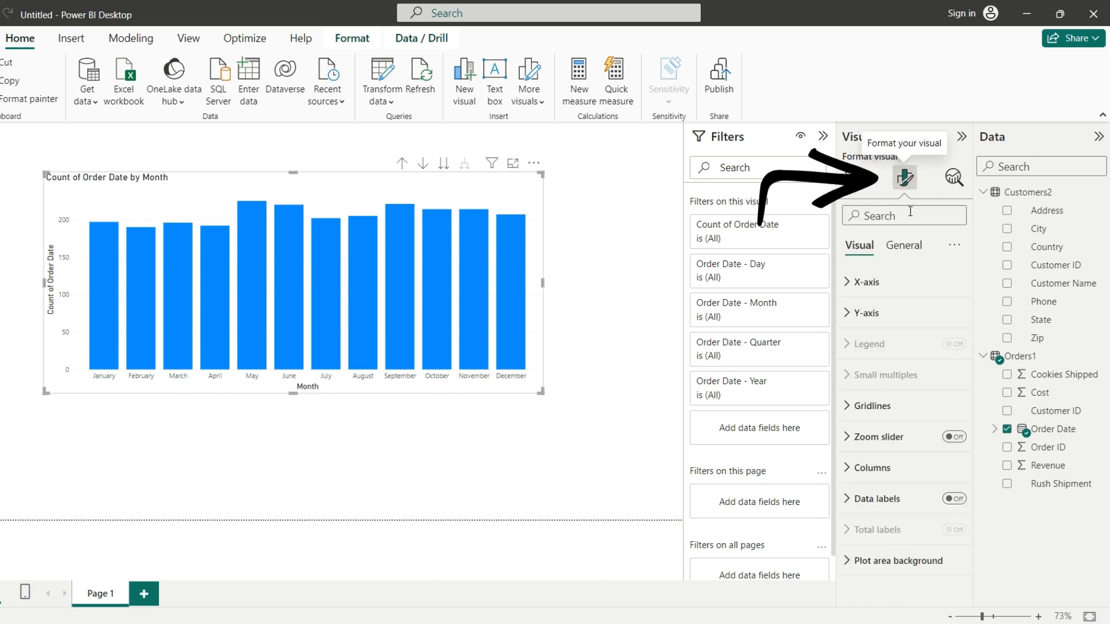
{"action": "left_click", "coordinate": [851, 284]}
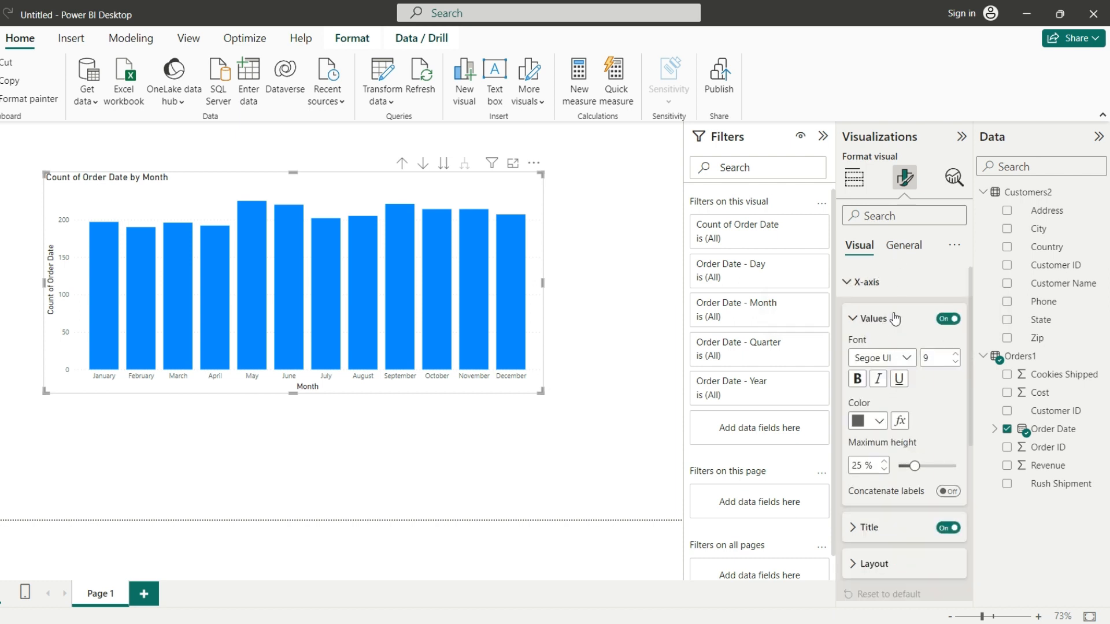
{"action": "left_click", "coordinate": [905, 247]}
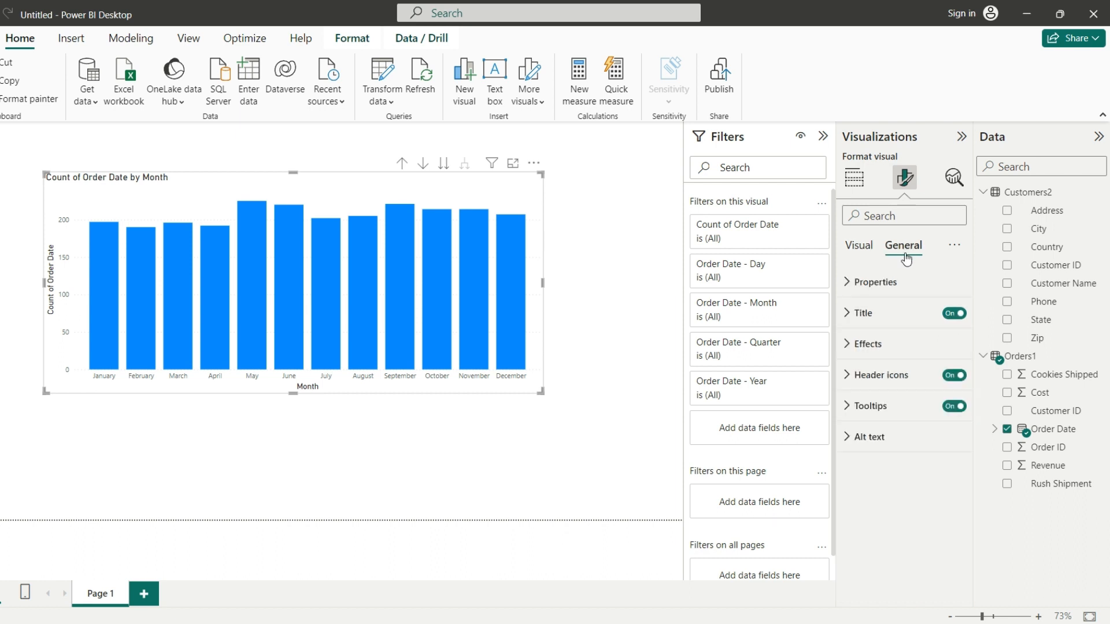
{"action": "left_click", "coordinate": [848, 315]}
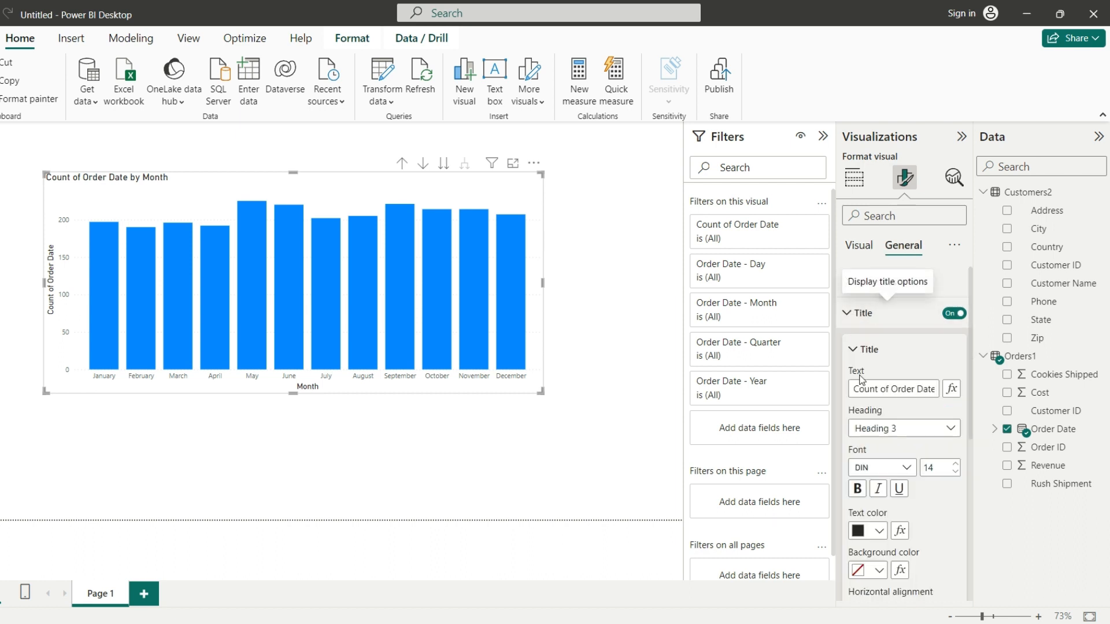
{"action": "left_click", "coordinate": [895, 388]}
{"action": "key", "text": "Home"}
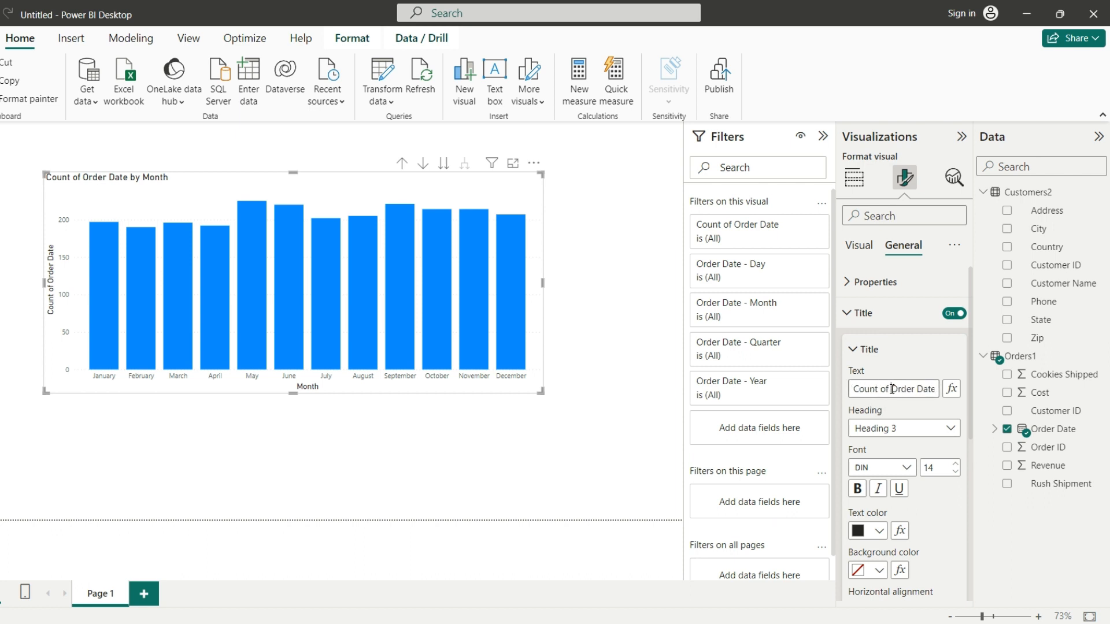
{"action": "key", "text": "Delete"}
{"action": "key", "text": "Delete"}
{"action": "key", "text": "Delete"}
{"action": "key", "text": "Delete"}
{"action": "key", "text": "Delete"}
{"action": "key", "text": "Delete"}
{"action": "key", "text": "Delete"}
{"action": "key", "text": "Delete"}
{"action": "key", "text": "Delete"}
- Try a near-black shade and then a light blue as the chart title's text color
{"action": "scroll", "coordinate": [892, 389], "scroll_direction": "down", "scroll_amount": 3}
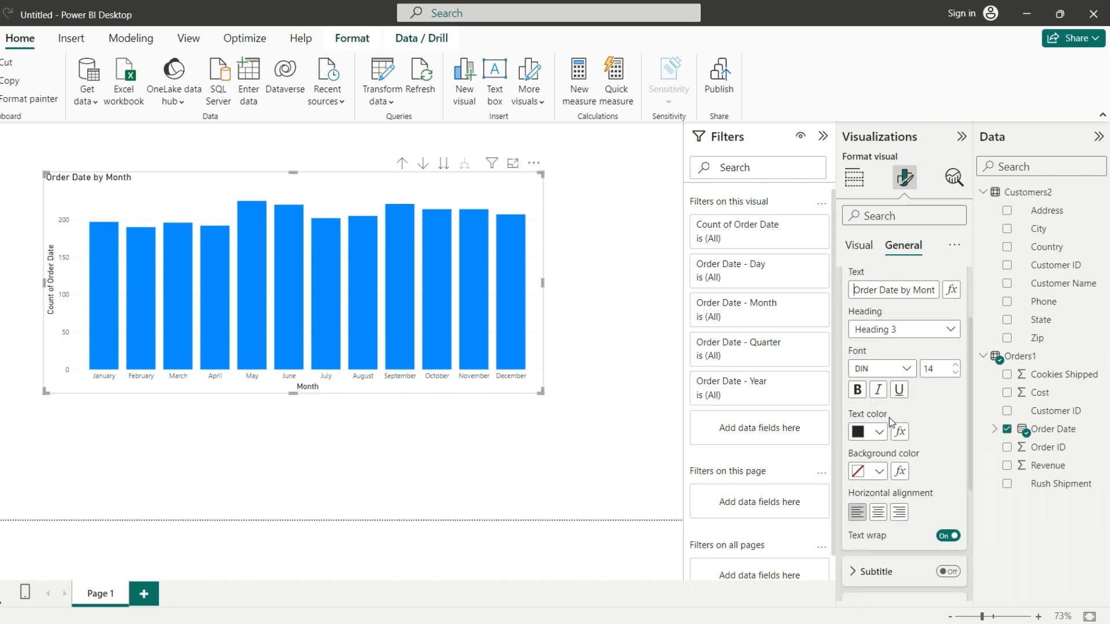
{"action": "left_click", "coordinate": [877, 435]}
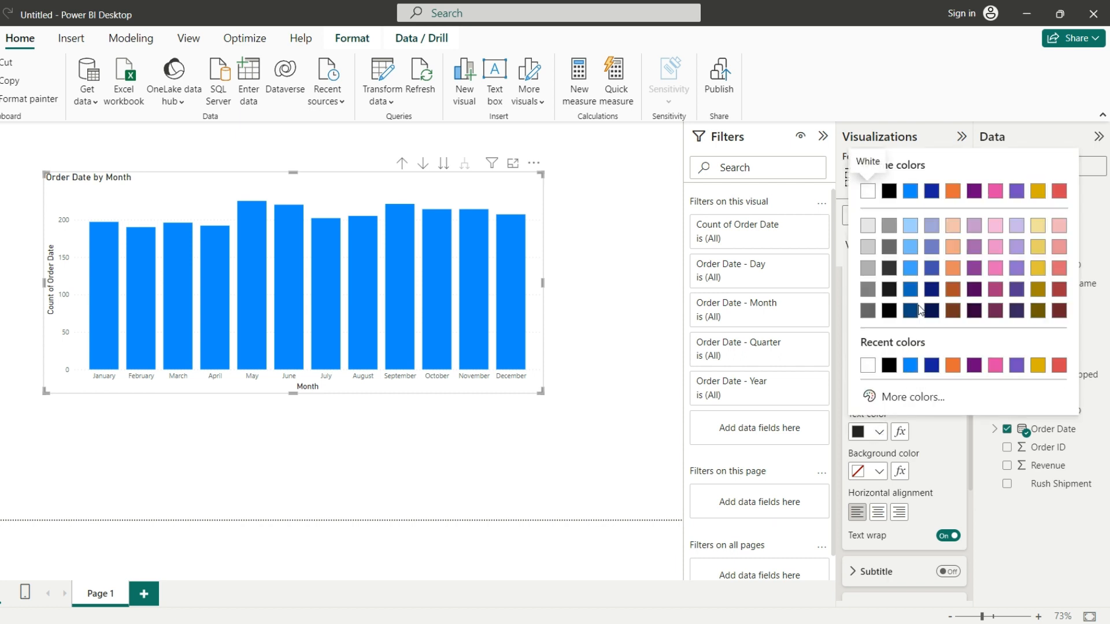
{"action": "left_click", "coordinate": [891, 289]}
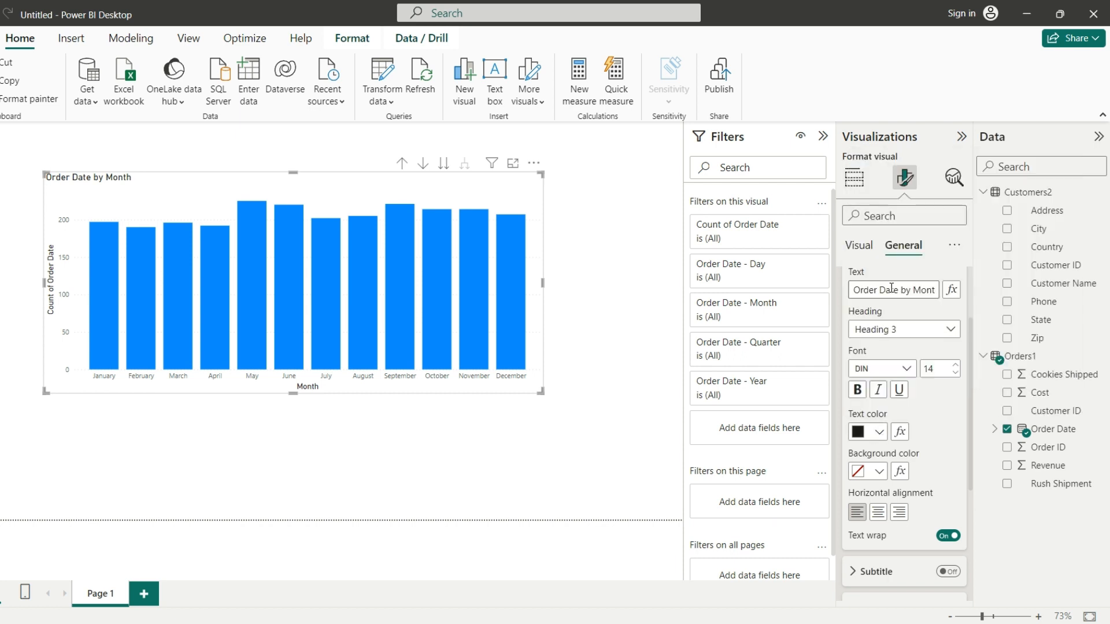
{"action": "left_click", "coordinate": [877, 434]}
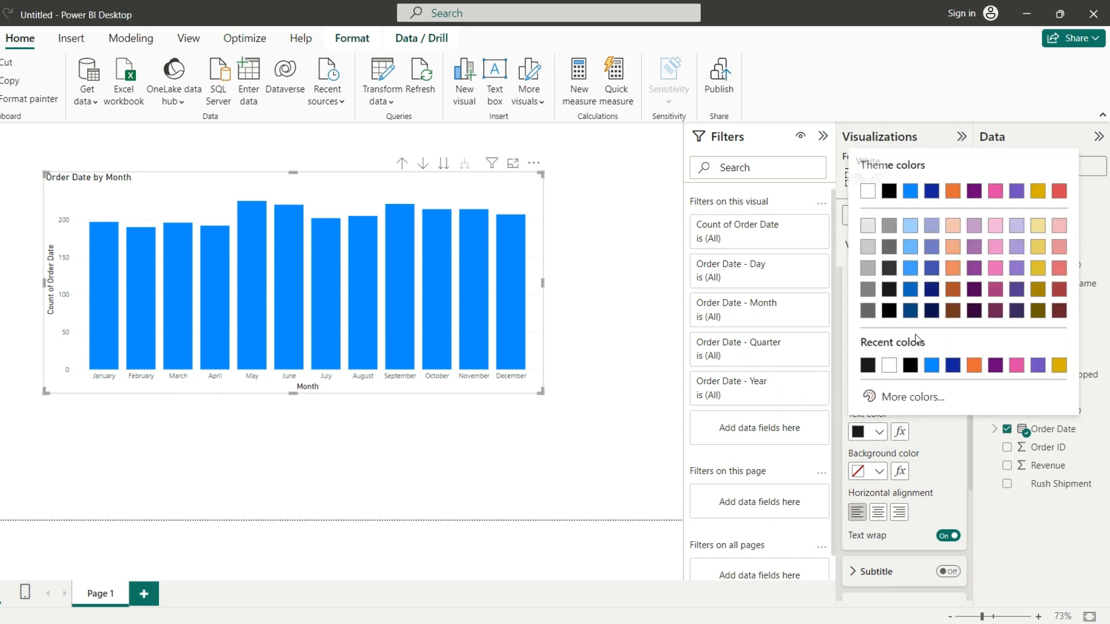
{"action": "left_click", "coordinate": [911, 269]}
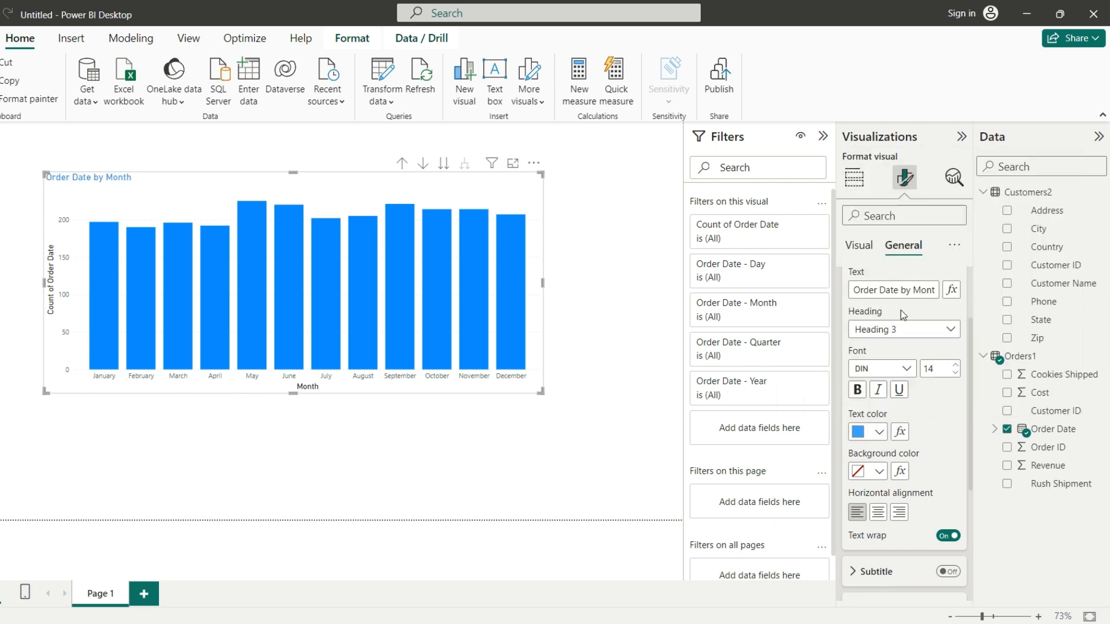
- Set the chart title's text color to a near-black shade and center the title horizontally
{"action": "left_click", "coordinate": [877, 434]}
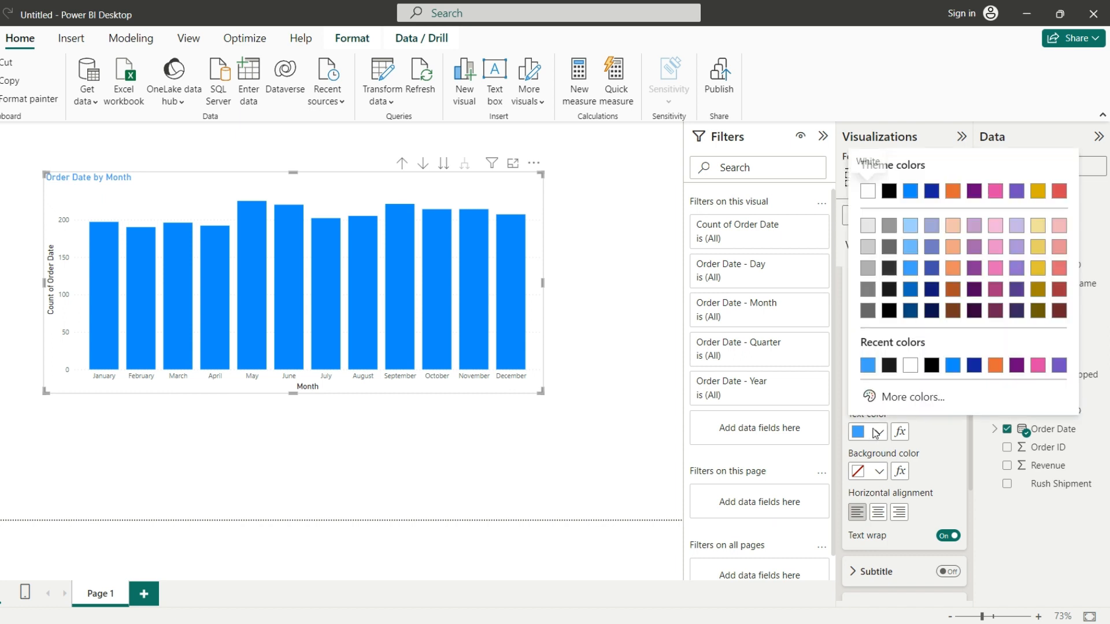
{"action": "left_click", "coordinate": [889, 288]}
{"action": "scroll", "coordinate": [885, 404], "scroll_direction": "down", "scroll_amount": 2}
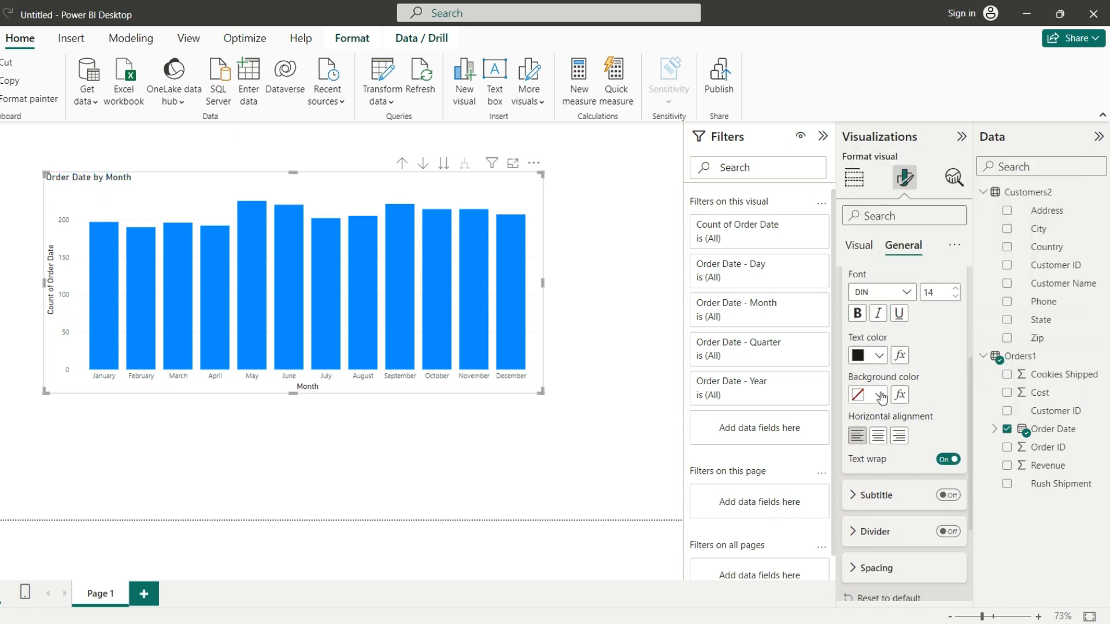
{"action": "left_click", "coordinate": [878, 439]}
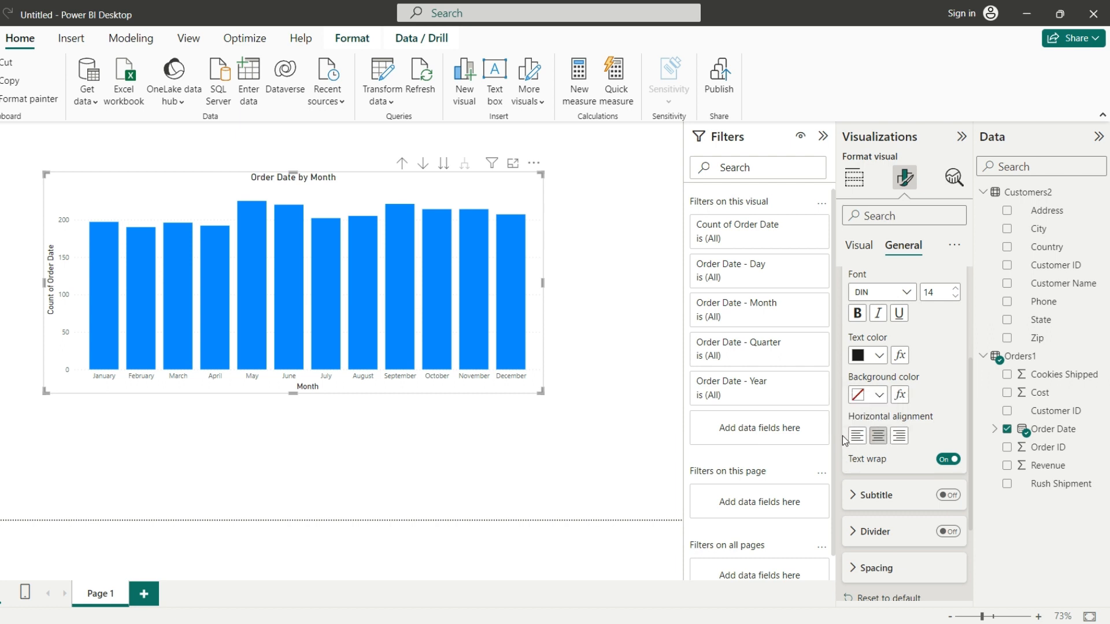
- Turn on the chart's subtitle and shorten its text to Order Date by Month
{"action": "scroll", "coordinate": [880, 450], "scroll_direction": "down", "scroll_amount": 1}
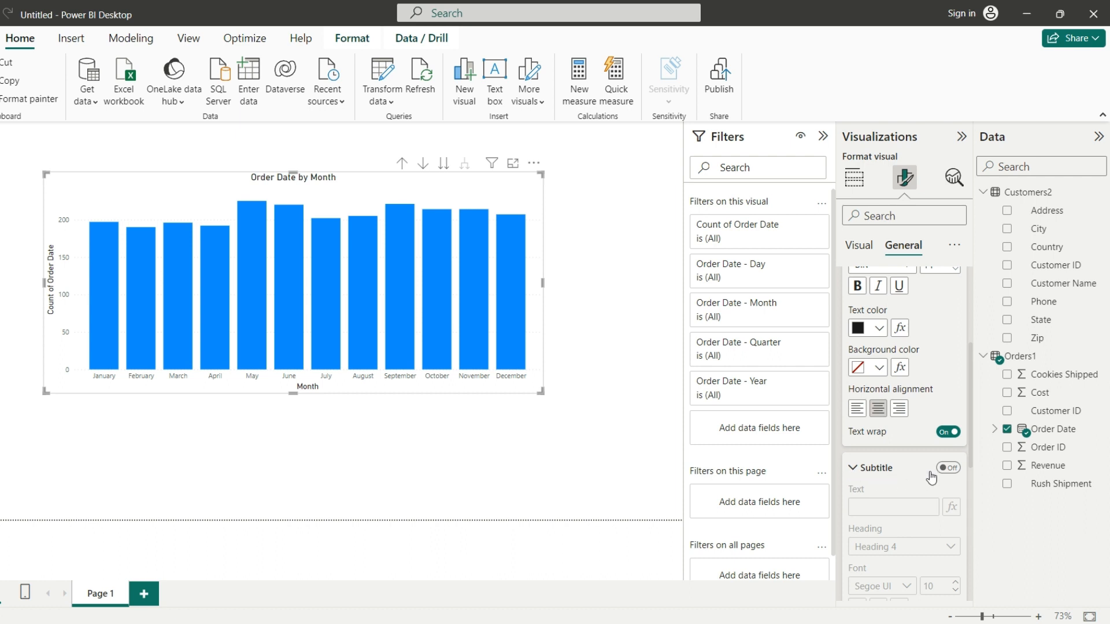
{"action": "left_click", "coordinate": [950, 468]}
{"action": "scroll", "coordinate": [912, 475], "scroll_direction": "down", "scroll_amount": 1}
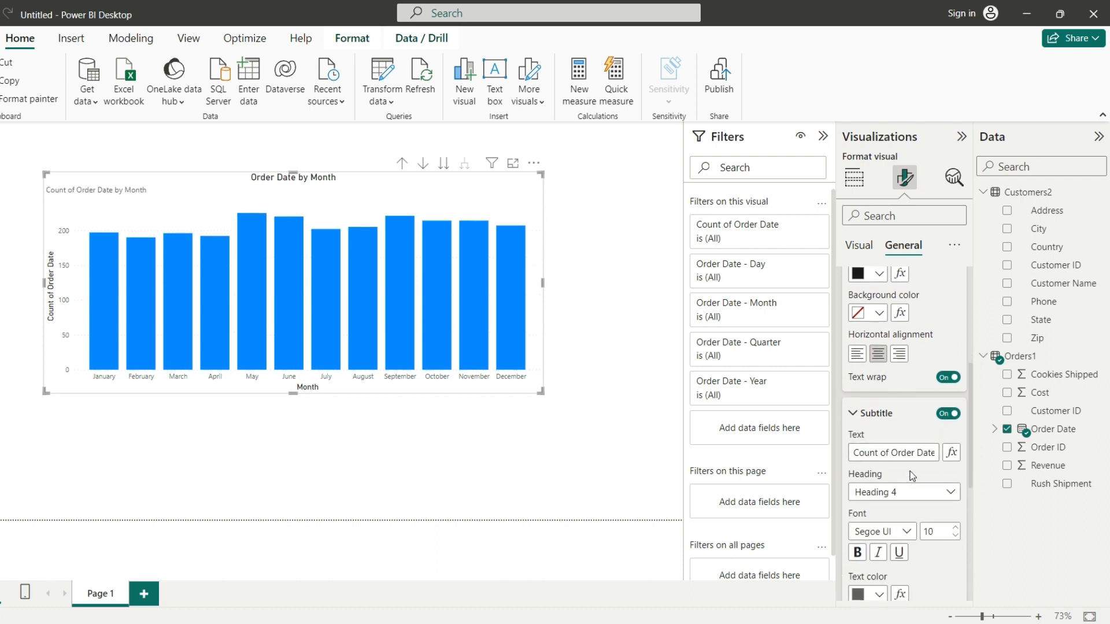
{"action": "scroll", "coordinate": [913, 476], "scroll_direction": "down", "scroll_amount": 1}
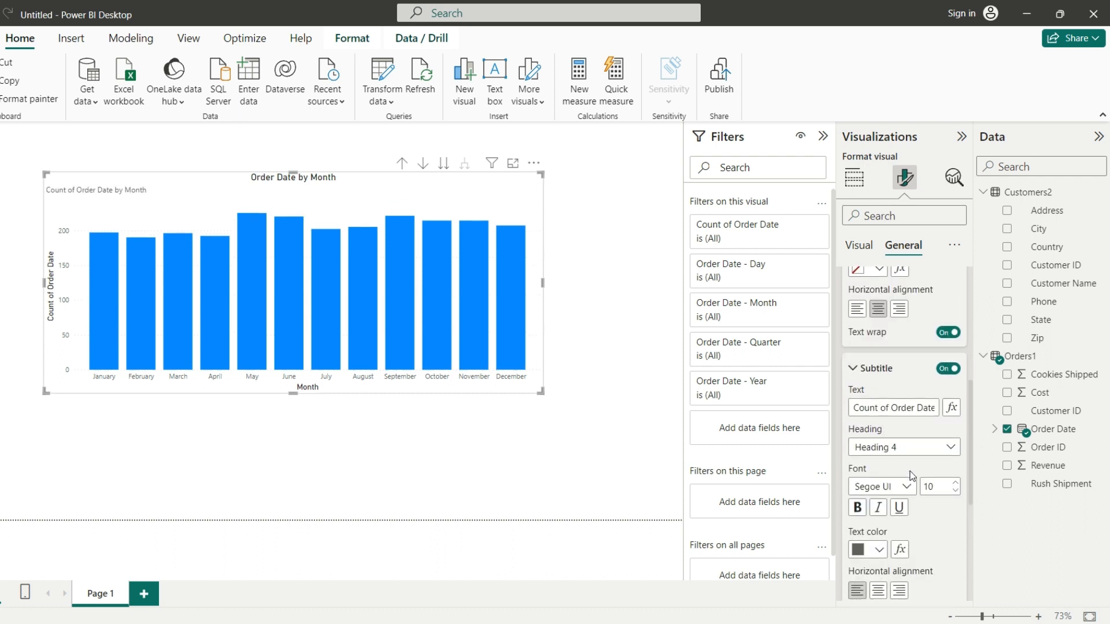
{"action": "left_click", "coordinate": [892, 409]}
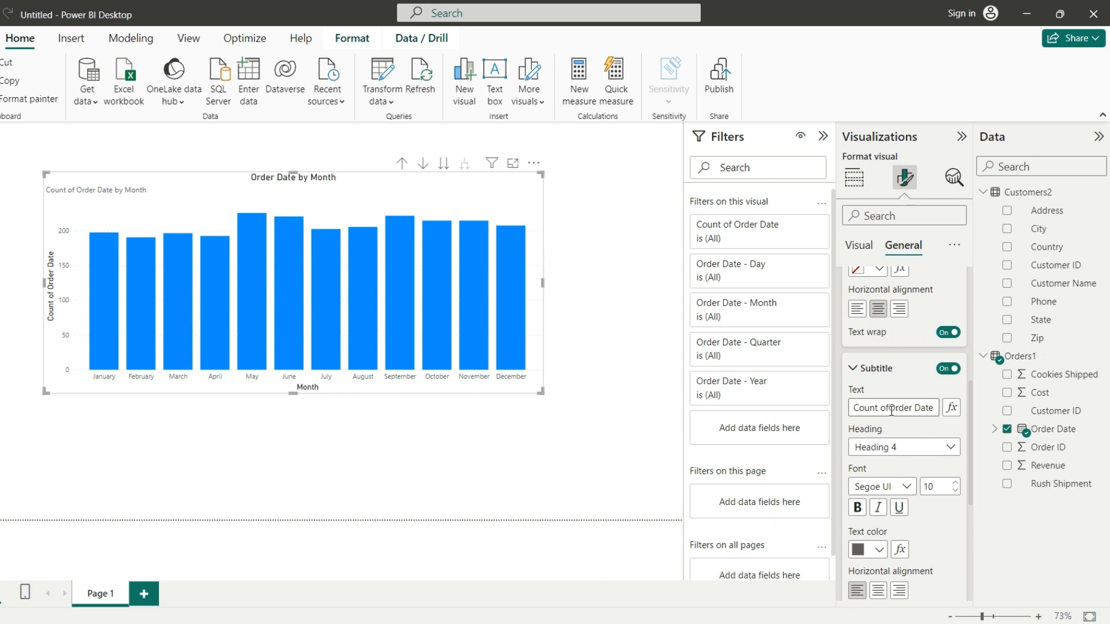
{"action": "key", "text": "BackSpace"}
{"action": "key", "text": "BackSpace"}
{"action": "key", "text": "BackSpace"}
{"action": "key", "text": "BackSpace"}
{"action": "key", "text": "BackSpace"}
{"action": "key", "text": "BackSpace"}
{"action": "key", "text": "BackSpace"}
{"action": "key", "text": "BackSpace"}
{"action": "key", "text": "BackSpace"}
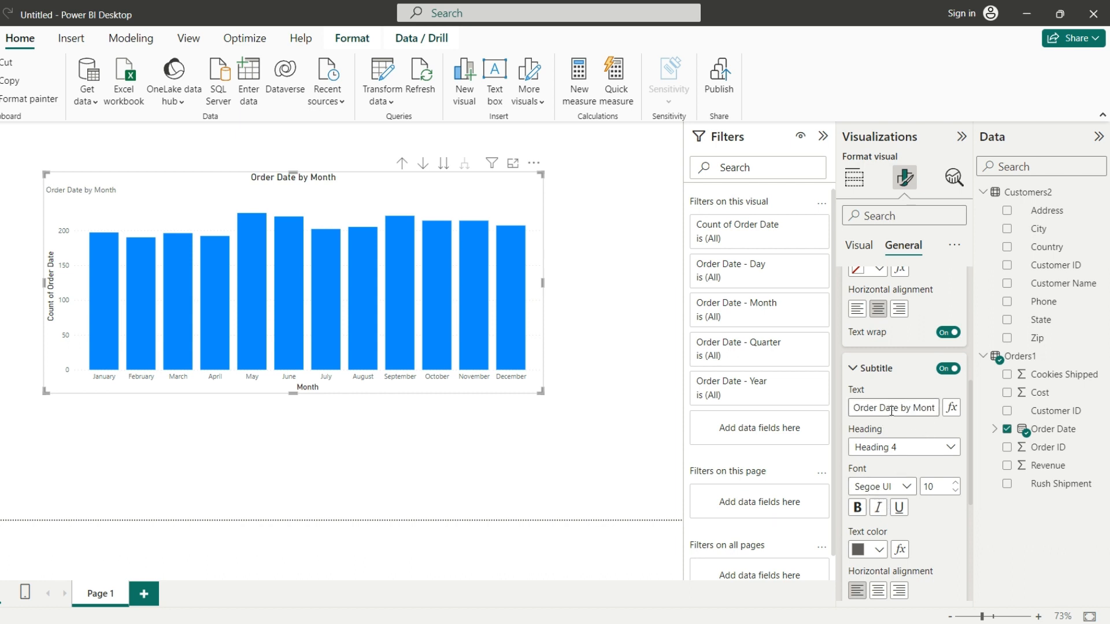
- Review the chart's title and subtitle formatting options, including font, color and alignment, and collapse the title settings
{"action": "scroll", "coordinate": [890, 411], "scroll_direction": "down", "scroll_amount": 2}
{"action": "scroll", "coordinate": [912, 473], "scroll_direction": "down", "scroll_amount": 2}
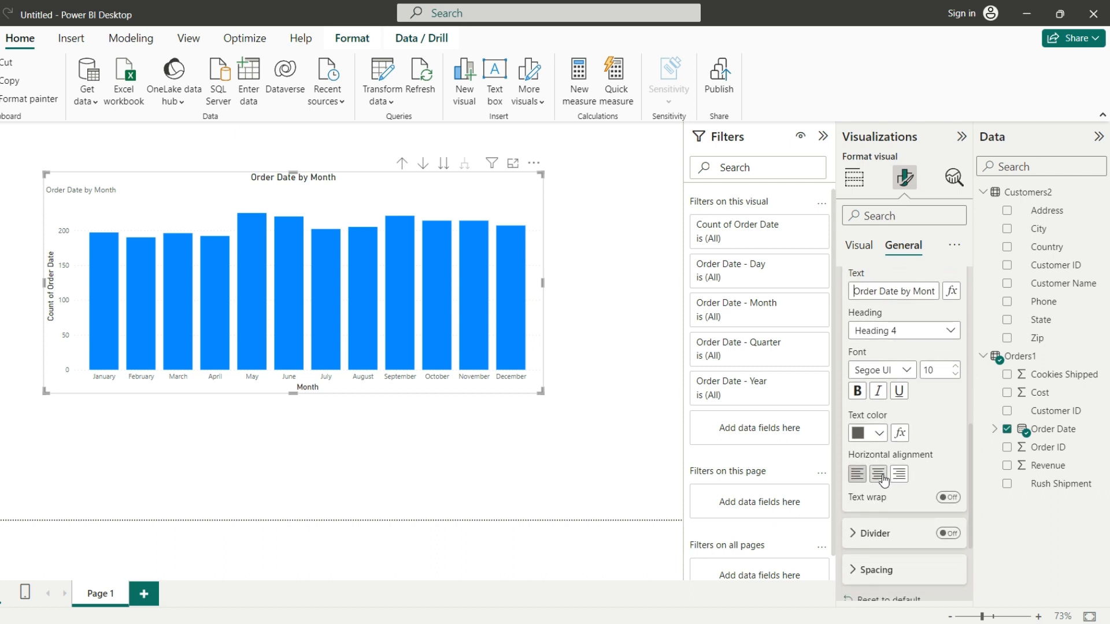
{"action": "scroll", "coordinate": [899, 417], "scroll_direction": "down", "scroll_amount": 3}
{"action": "scroll", "coordinate": [899, 416], "scroll_direction": "up", "scroll_amount": 10}
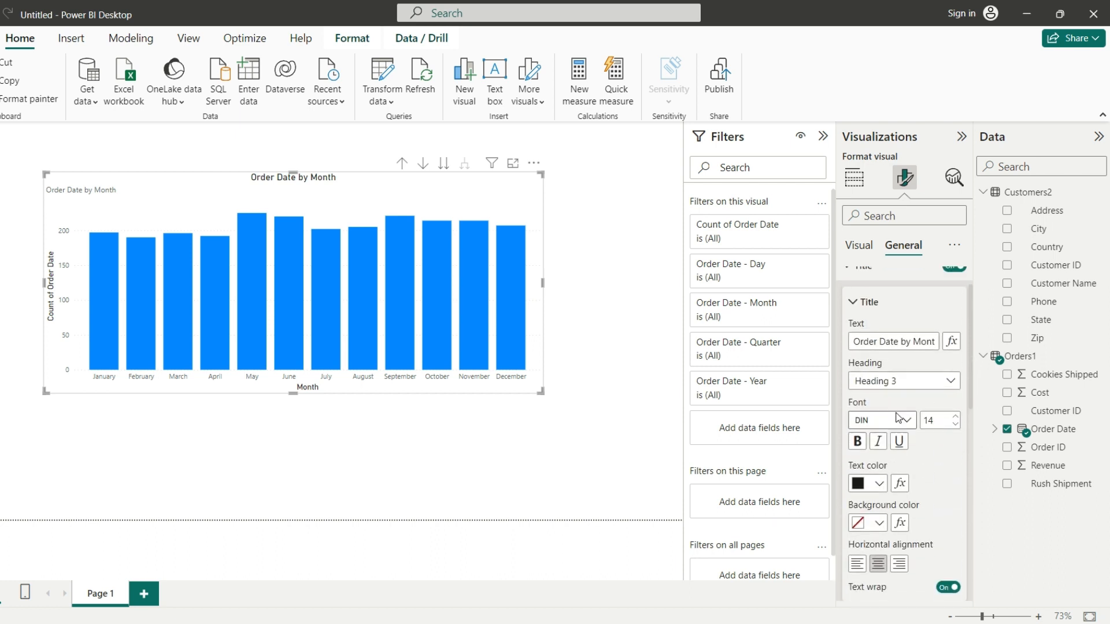
{"action": "scroll", "coordinate": [898, 417], "scroll_direction": "up", "scroll_amount": 1}
{"action": "left_click", "coordinate": [857, 327]}
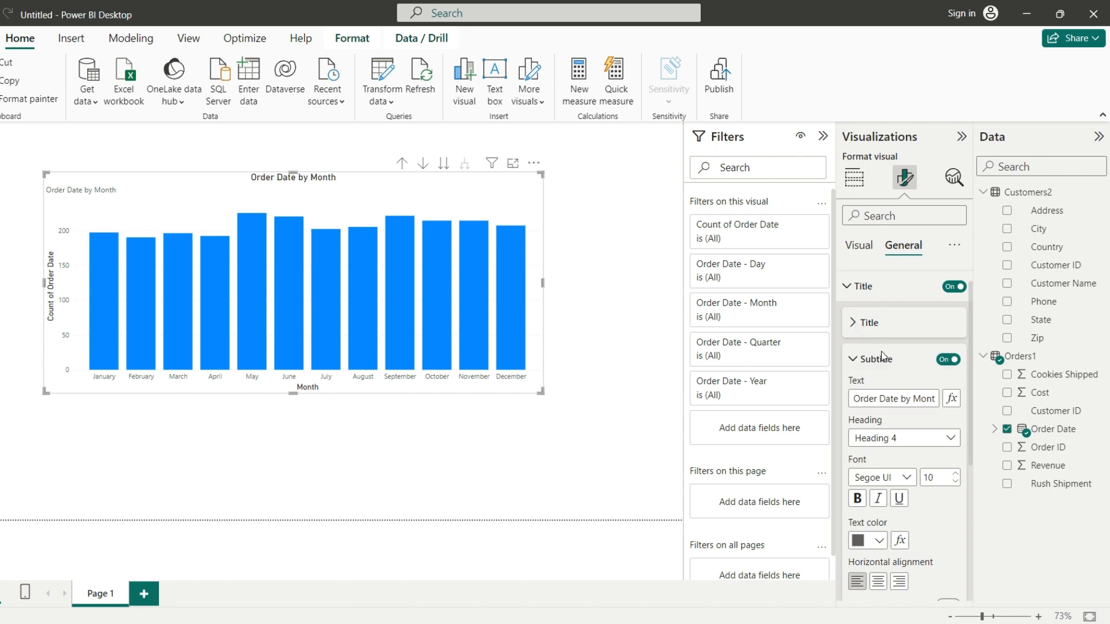
{"action": "scroll", "coordinate": [925, 441], "scroll_direction": "down", "scroll_amount": 2}
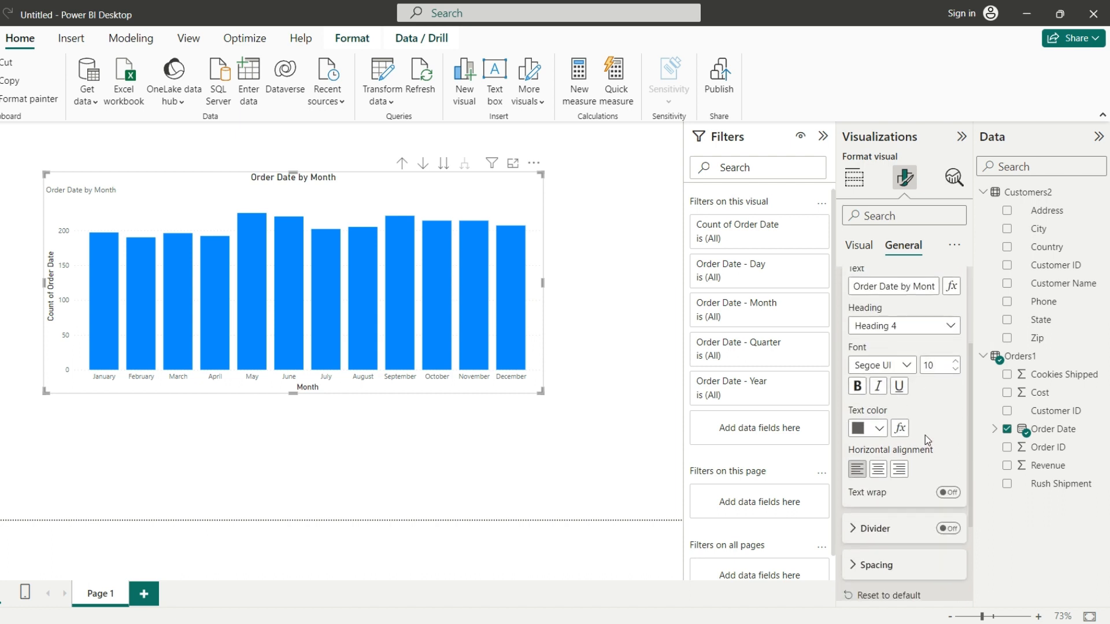
{"action": "scroll", "coordinate": [925, 435], "scroll_direction": "up", "scroll_amount": 3}
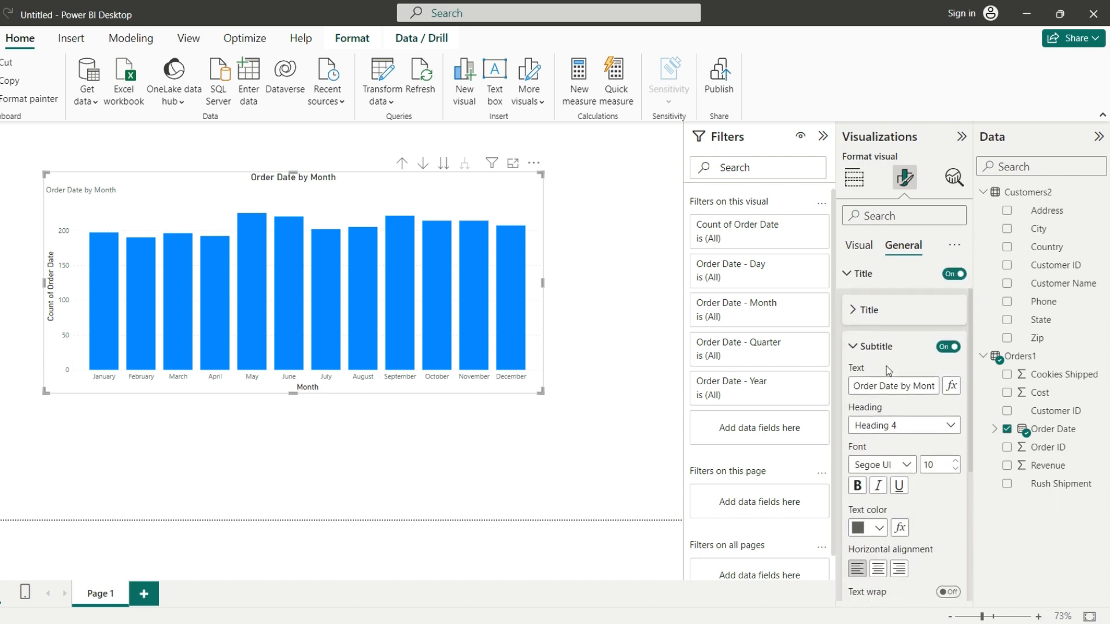
{"action": "scroll", "coordinate": [925, 435], "scroll_direction": "up", "scroll_amount": 1}
{"action": "left_click", "coordinate": [848, 318]}
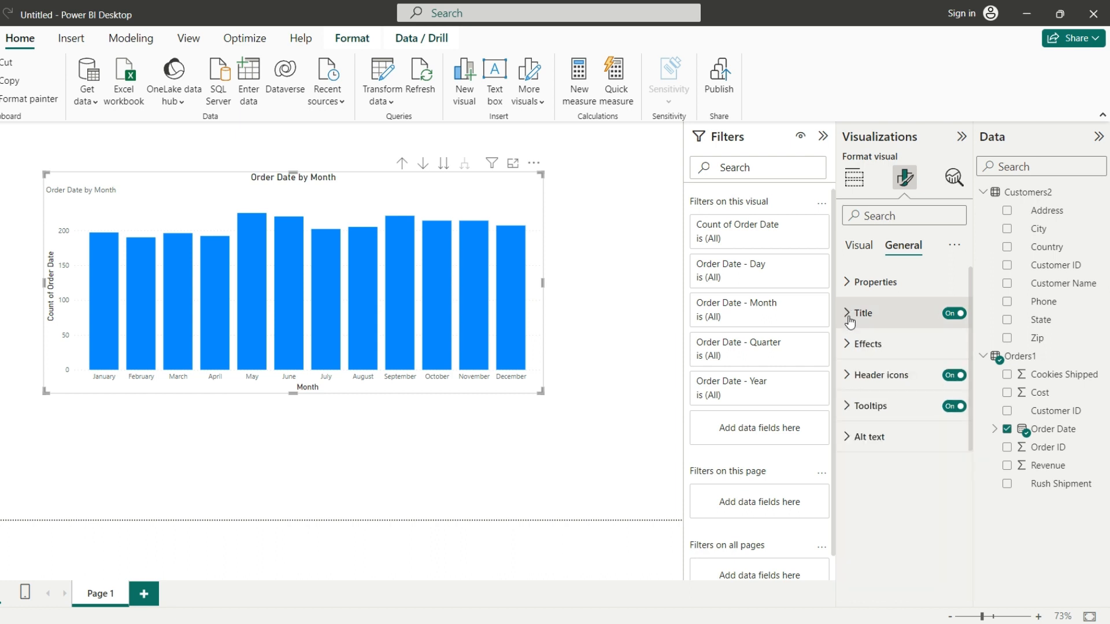
- Increase the font size of the chart's Y-axis title to 15
{"action": "left_click", "coordinate": [860, 247]}
{"action": "scroll", "coordinate": [893, 401], "scroll_direction": "down", "scroll_amount": 3}
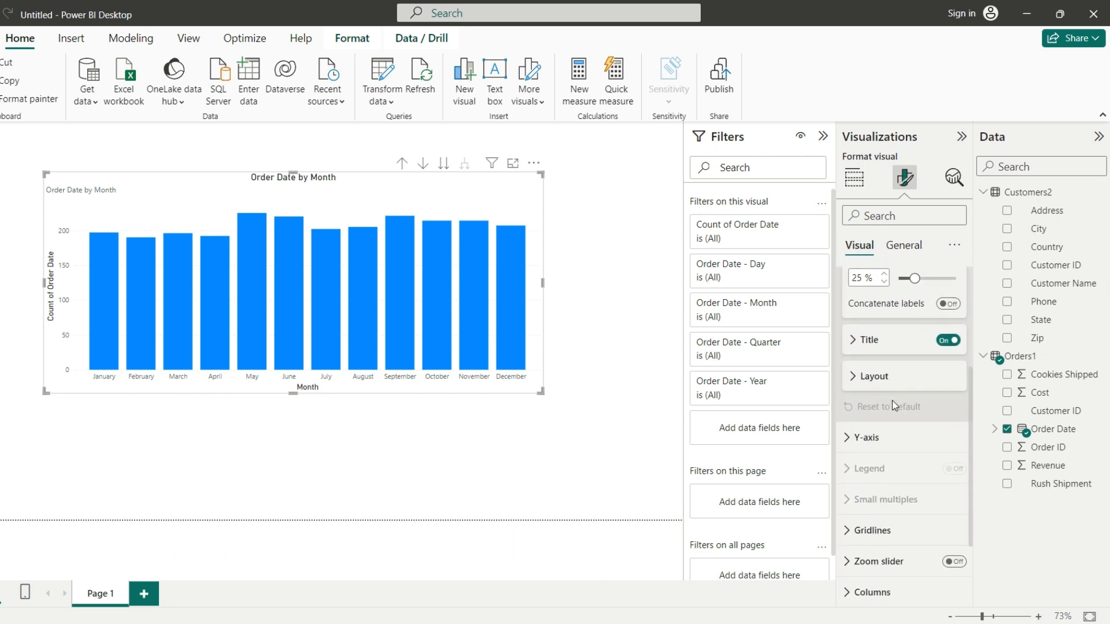
{"action": "left_click", "coordinate": [845, 437]}
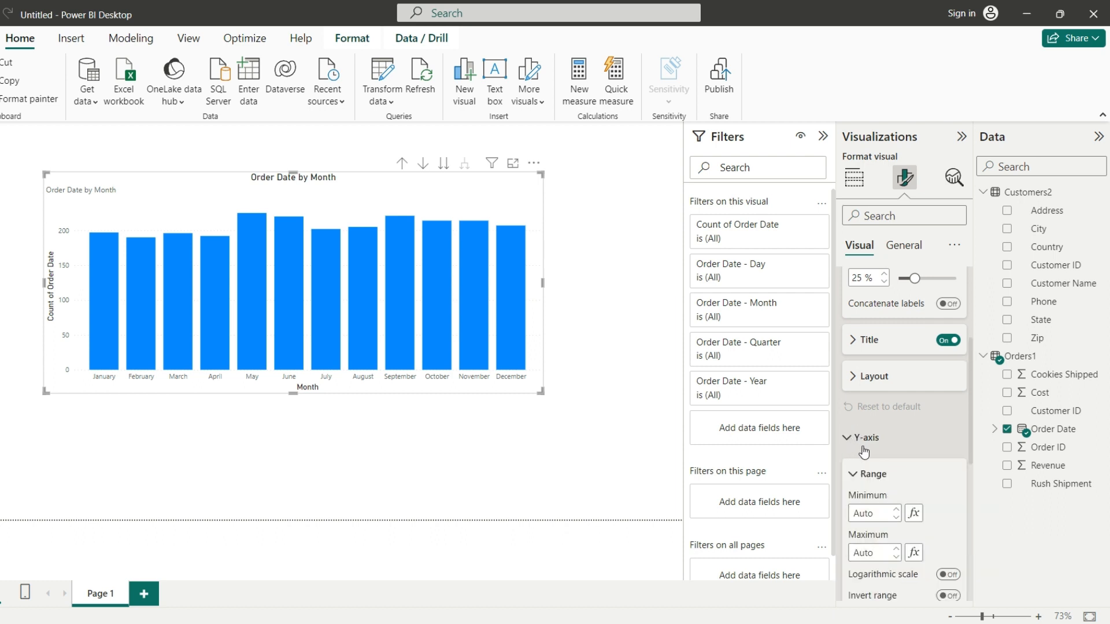
{"action": "scroll", "coordinate": [867, 457], "scroll_direction": "down", "scroll_amount": 3}
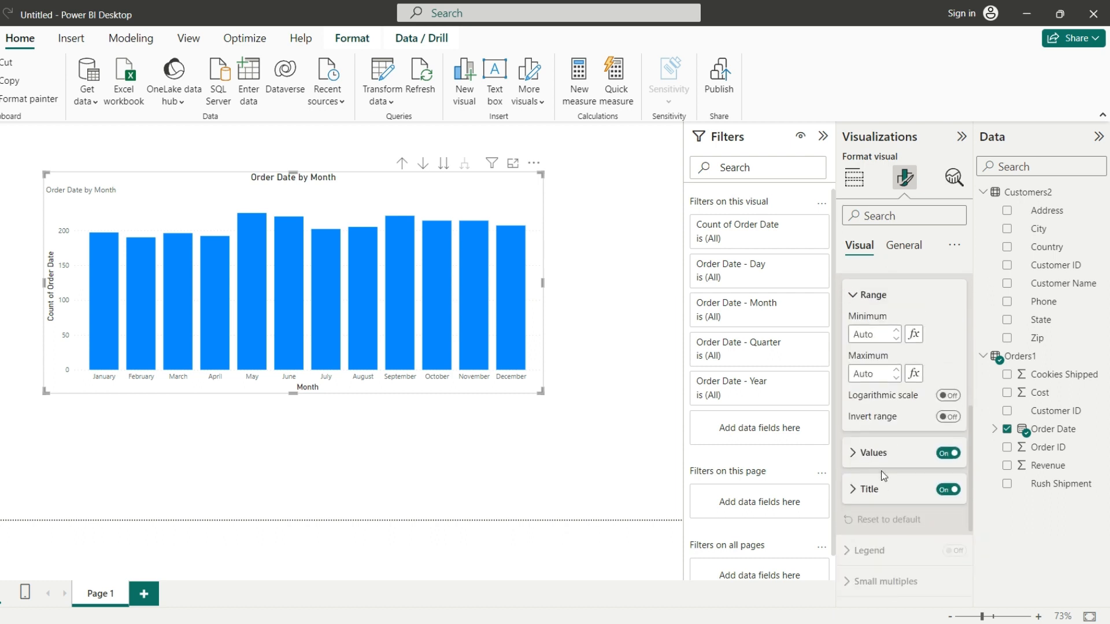
{"action": "left_click", "coordinate": [855, 489]}
{"action": "scroll", "coordinate": [852, 482], "scroll_direction": "down", "scroll_amount": 2}
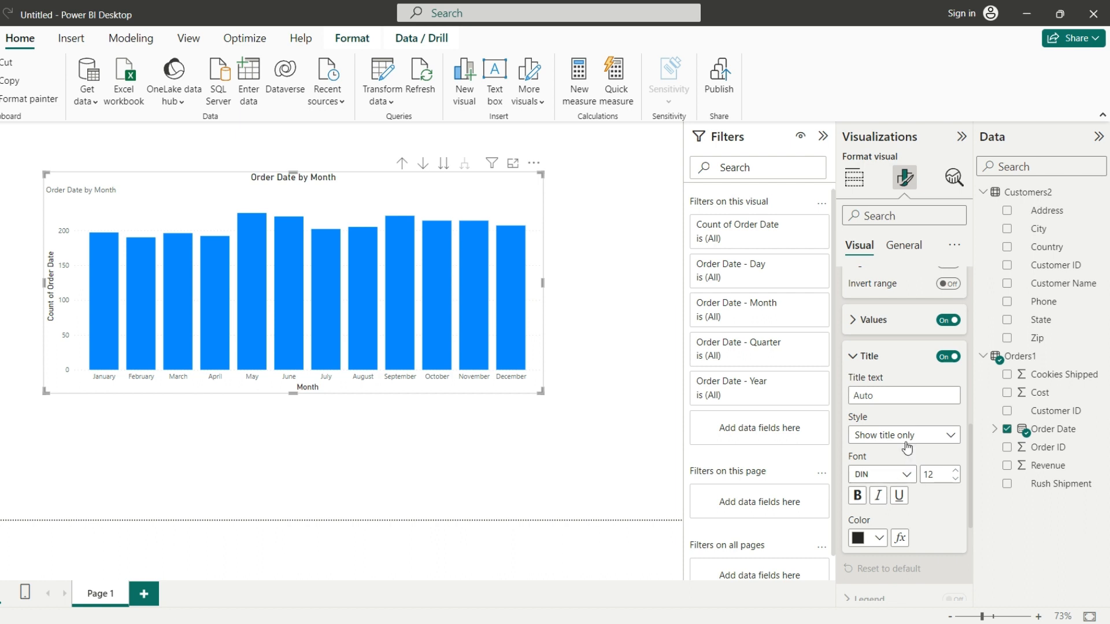
{"action": "scroll", "coordinate": [888, 466], "scroll_direction": "down", "scroll_amount": 1}
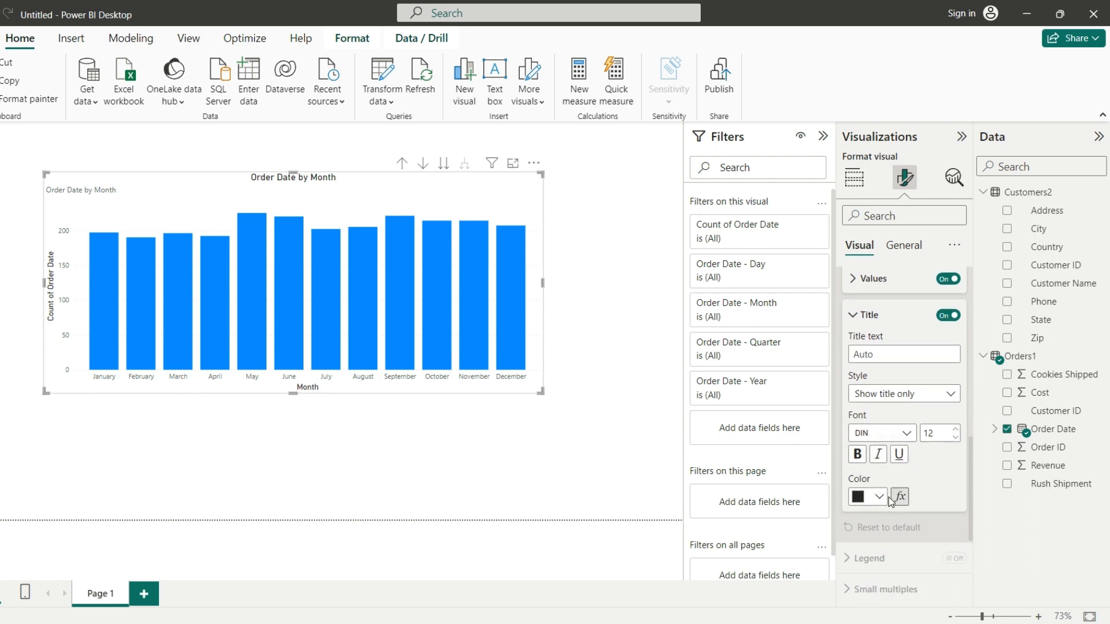
{"action": "left_click", "coordinate": [879, 500]}
{"action": "left_click", "coordinate": [879, 500]}
{"action": "left_click", "coordinate": [956, 430]}
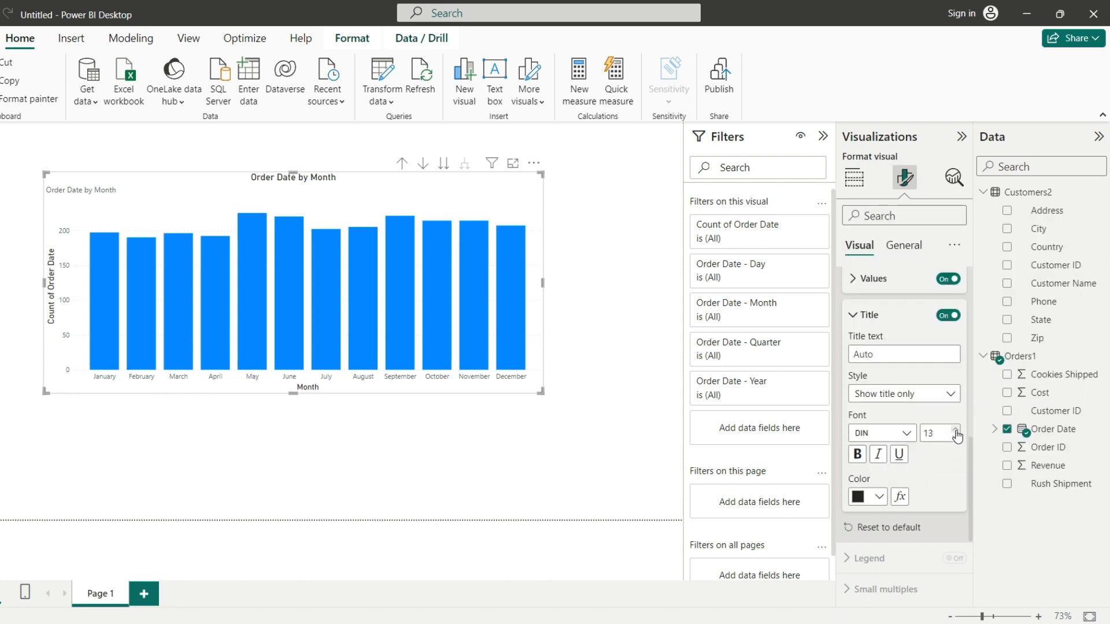
{"action": "left_click", "coordinate": [956, 430]}
{"action": "left_click", "coordinate": [956, 431]}
- Increase the font size of the month labels on the X-axis to 13
{"action": "scroll", "coordinate": [898, 442], "scroll_direction": "down", "scroll_amount": 2}
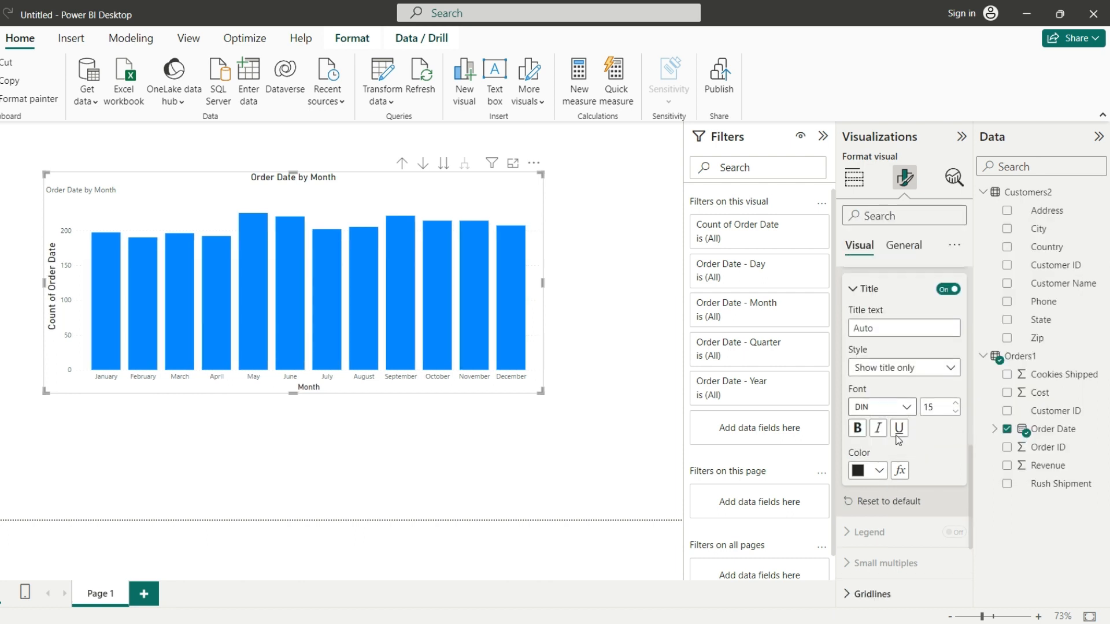
{"action": "scroll", "coordinate": [898, 442], "scroll_direction": "down", "scroll_amount": 1}
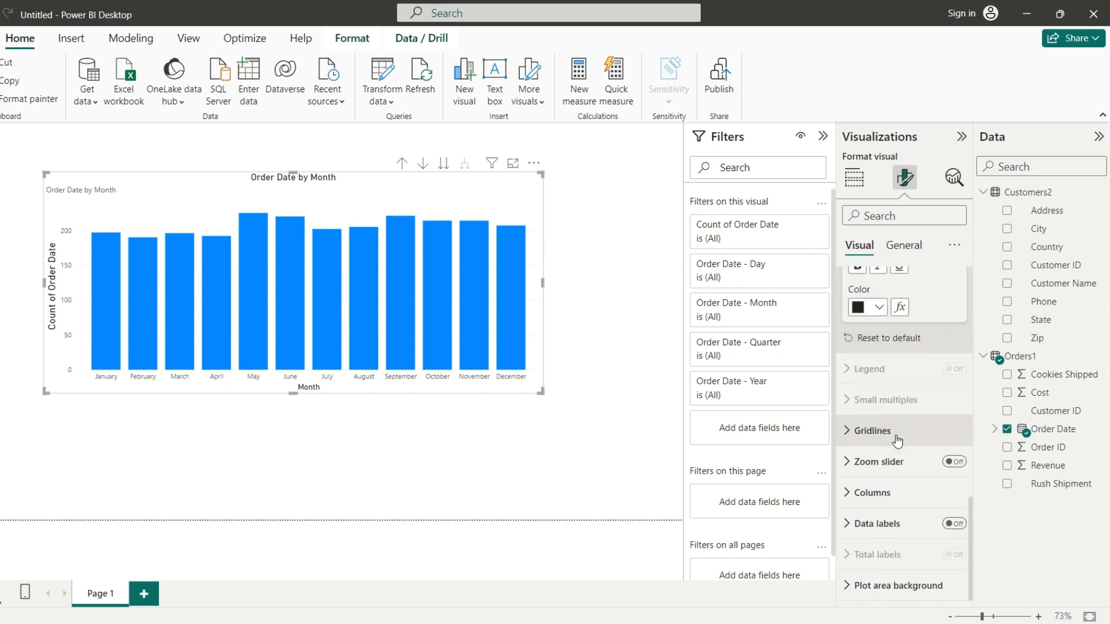
{"action": "scroll", "coordinate": [898, 442], "scroll_direction": "up", "scroll_amount": 2}
{"action": "scroll", "coordinate": [897, 446], "scroll_direction": "down", "scroll_amount": 2}
{"action": "scroll", "coordinate": [897, 445], "scroll_direction": "up", "scroll_amount": 7}
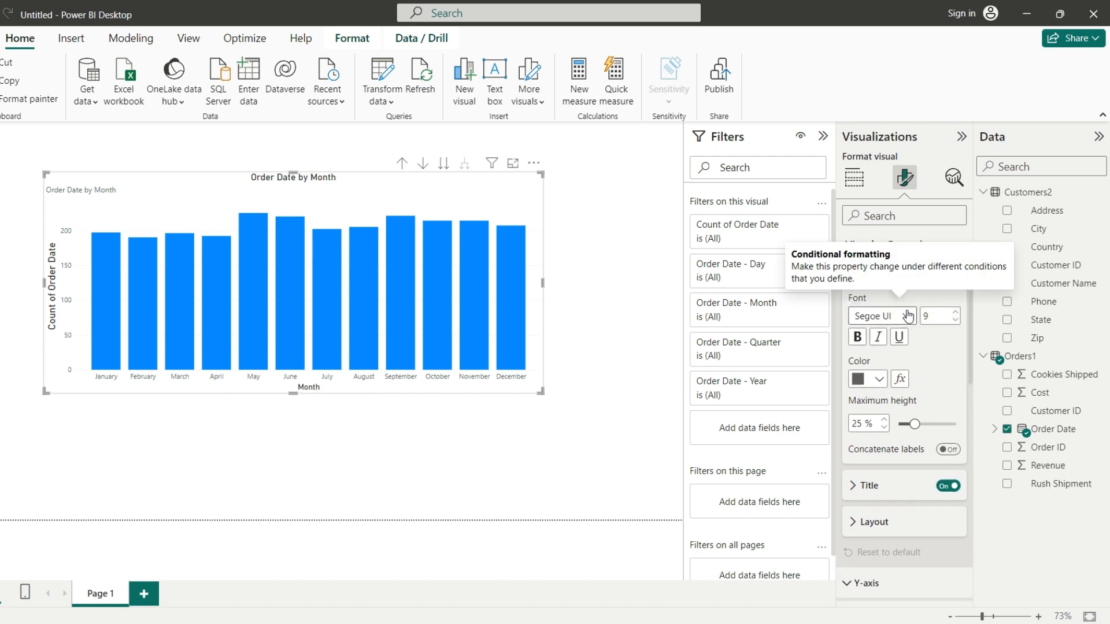
{"action": "left_click", "coordinate": [955, 317]}
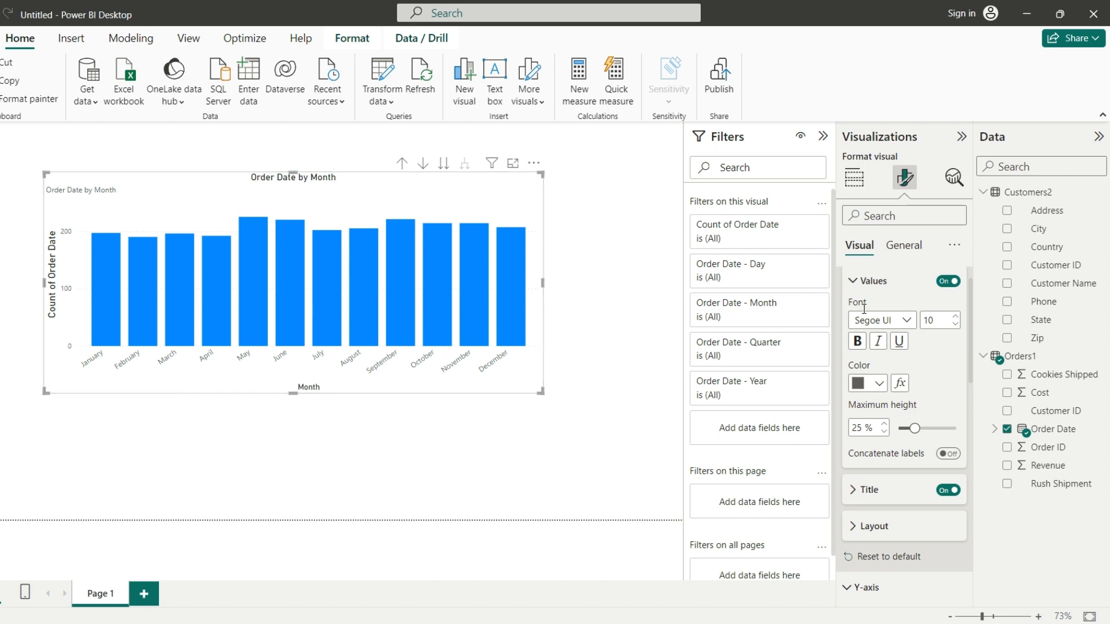
{"action": "left_click", "coordinate": [956, 318]}
{"action": "left_click", "coordinate": [956, 318]}
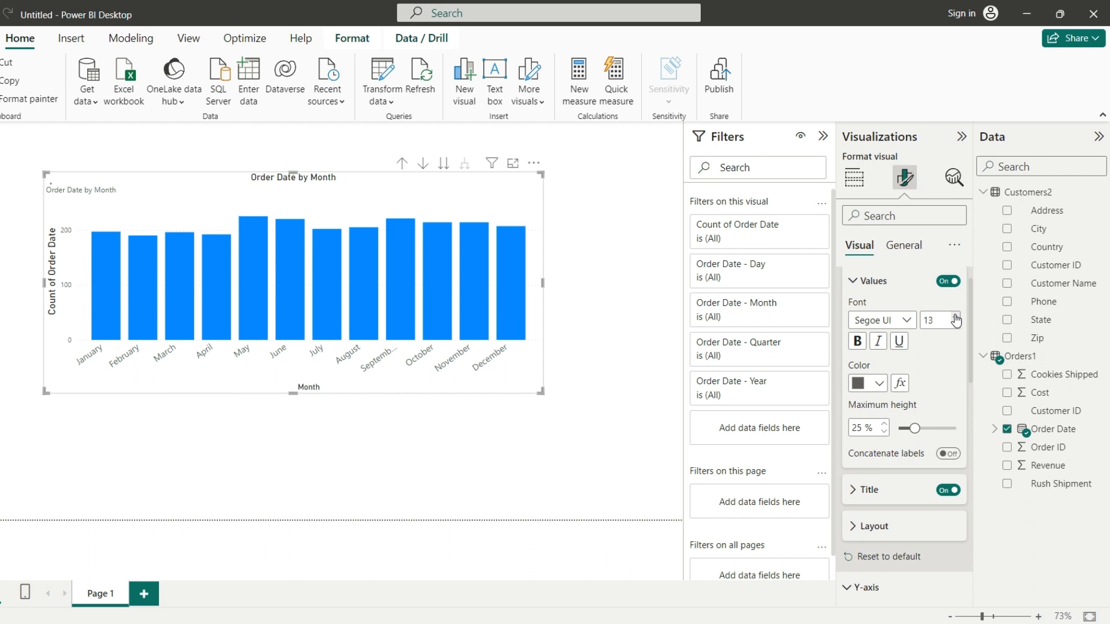
- Set the X-axis month labels to the Segoe UI Bold font in a medium dark-blue shade
{"action": "left_click", "coordinate": [907, 323]}
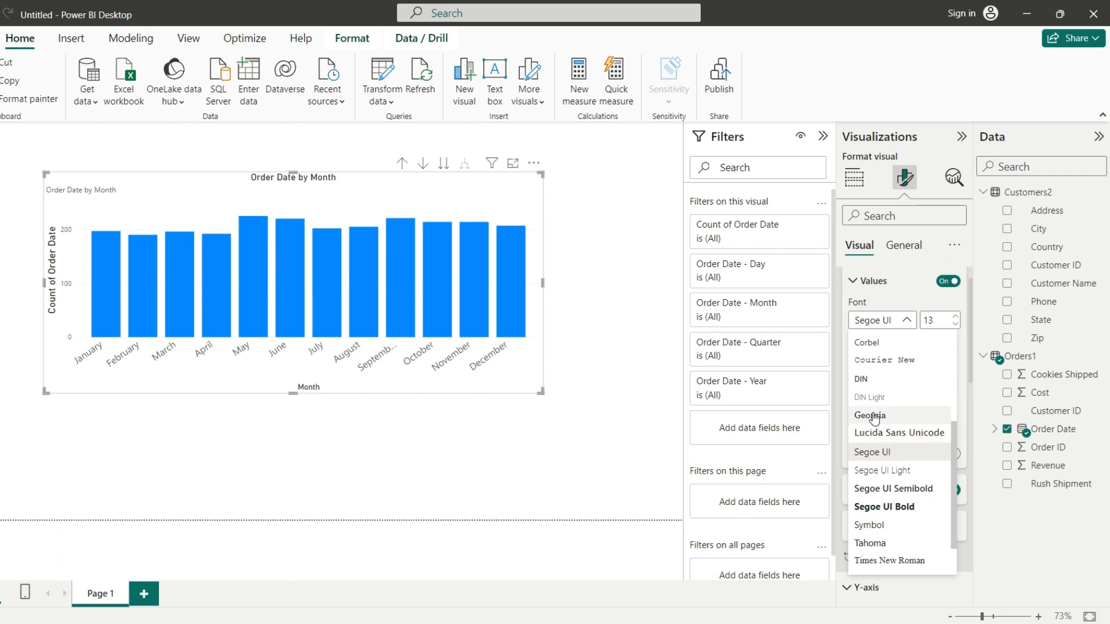
{"action": "left_click", "coordinate": [879, 507]}
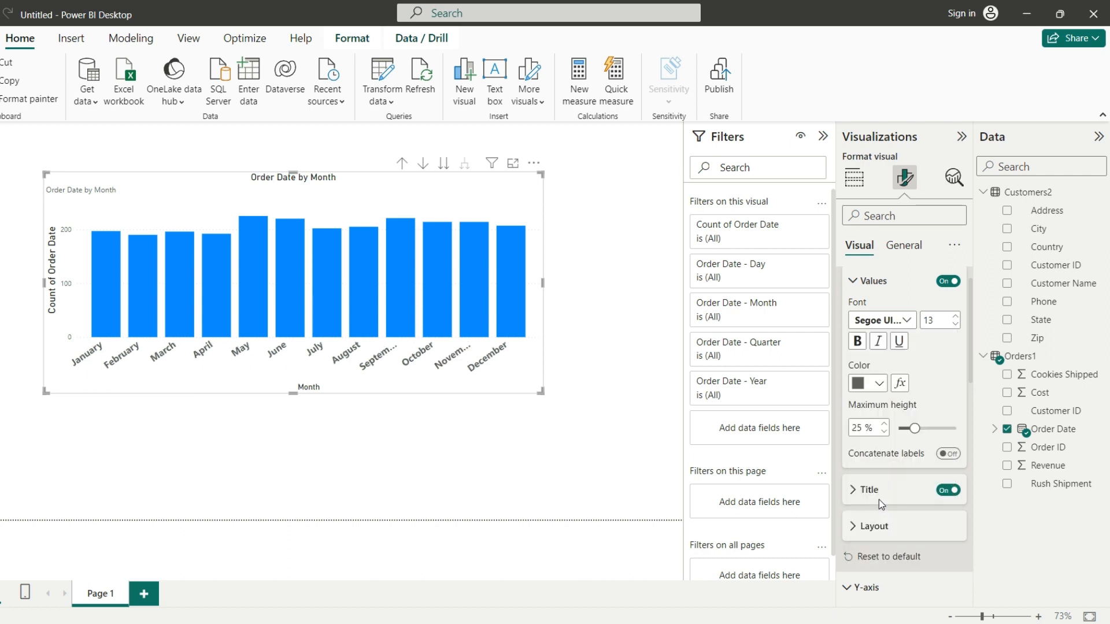
{"action": "left_click", "coordinate": [880, 384]}
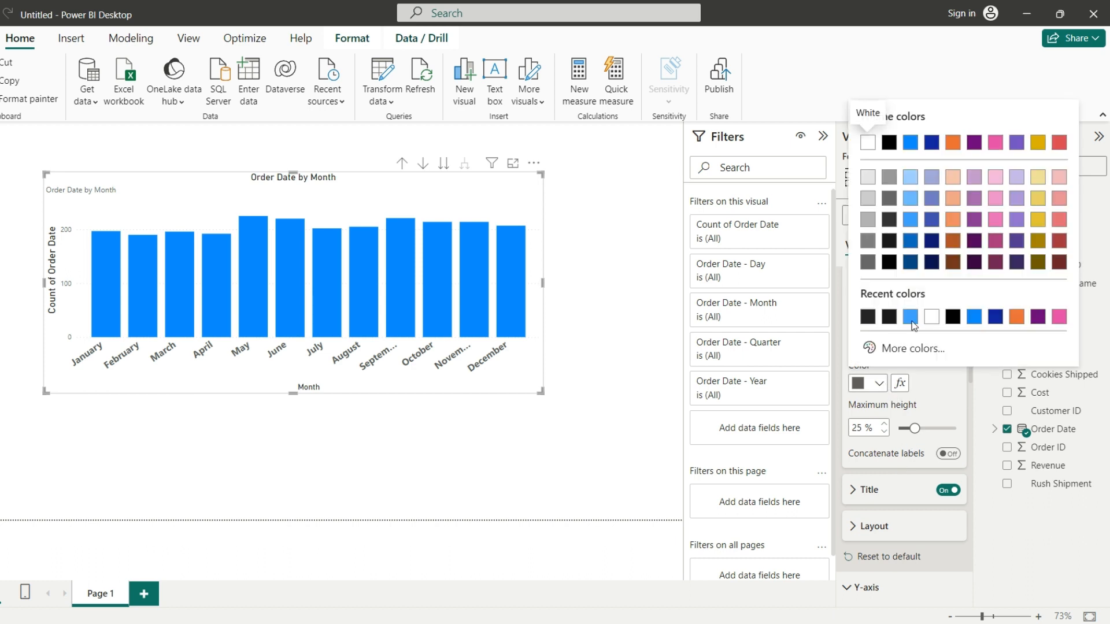
{"action": "left_click", "coordinate": [930, 222]}
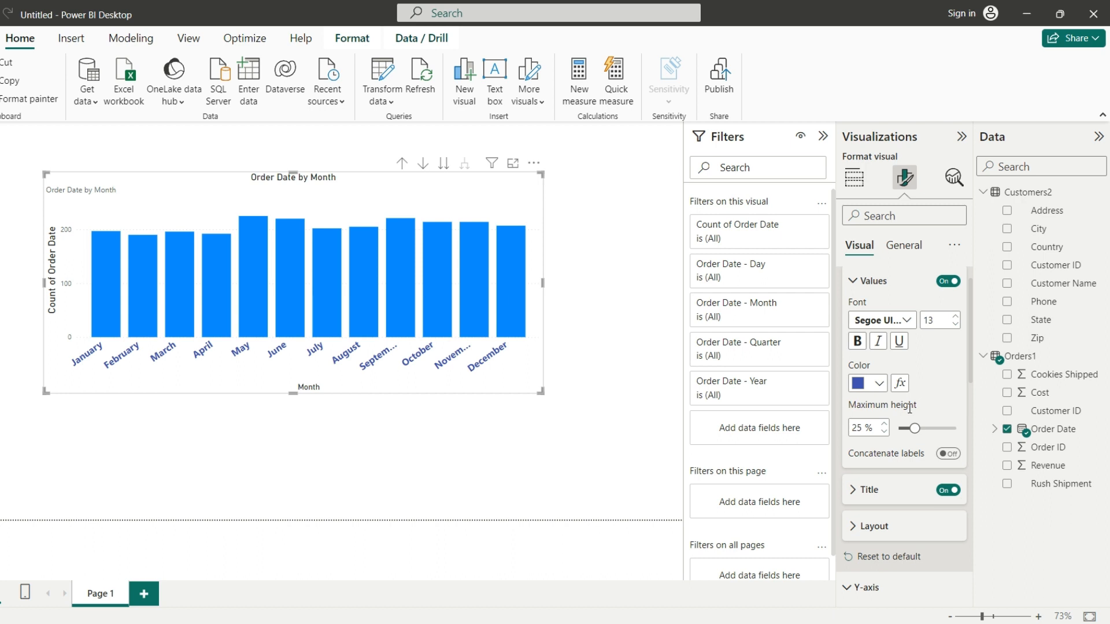
- Look over the Y-axis range, values and title formatting options
{"action": "scroll", "coordinate": [910, 409], "scroll_direction": "down", "scroll_amount": 3}
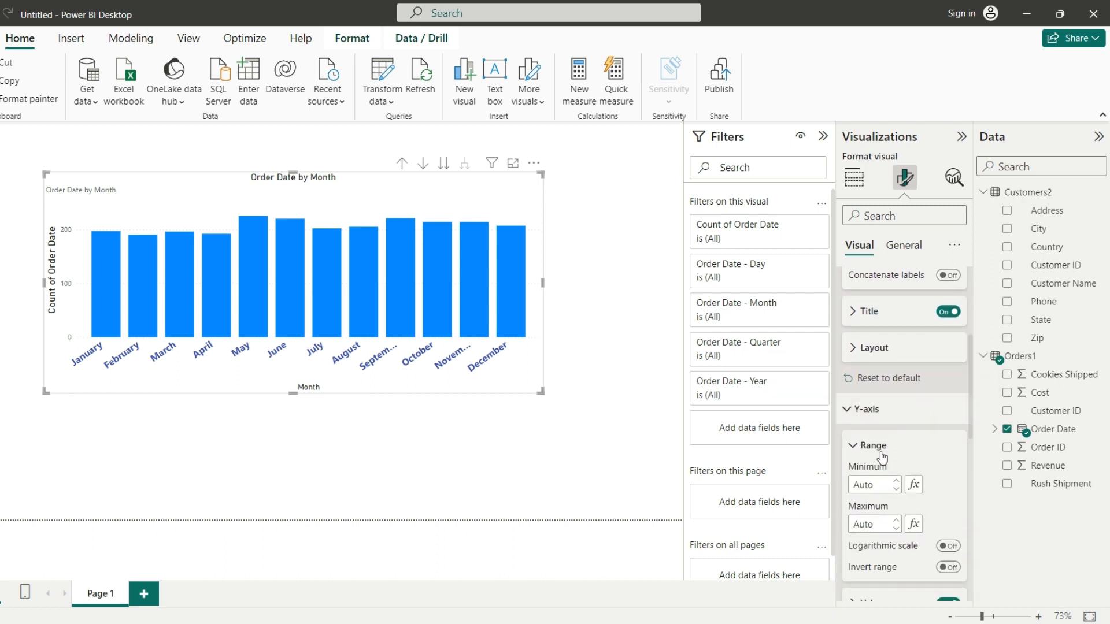
{"action": "scroll", "coordinate": [882, 457], "scroll_direction": "down", "scroll_amount": 4}
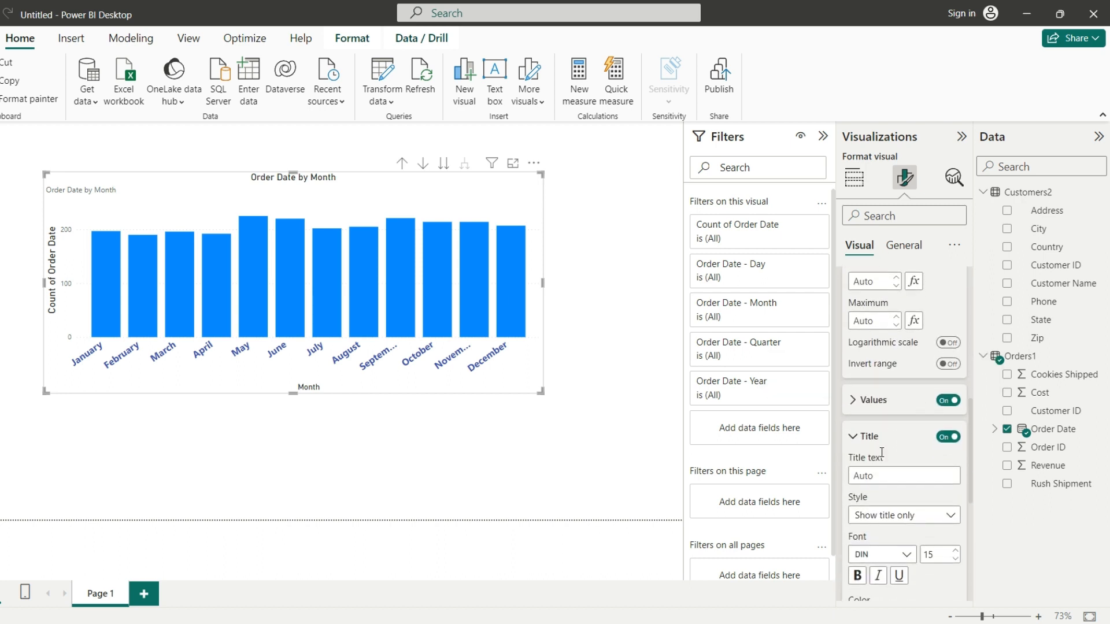
{"action": "scroll", "coordinate": [878, 443], "scroll_direction": "down", "scroll_amount": 2}
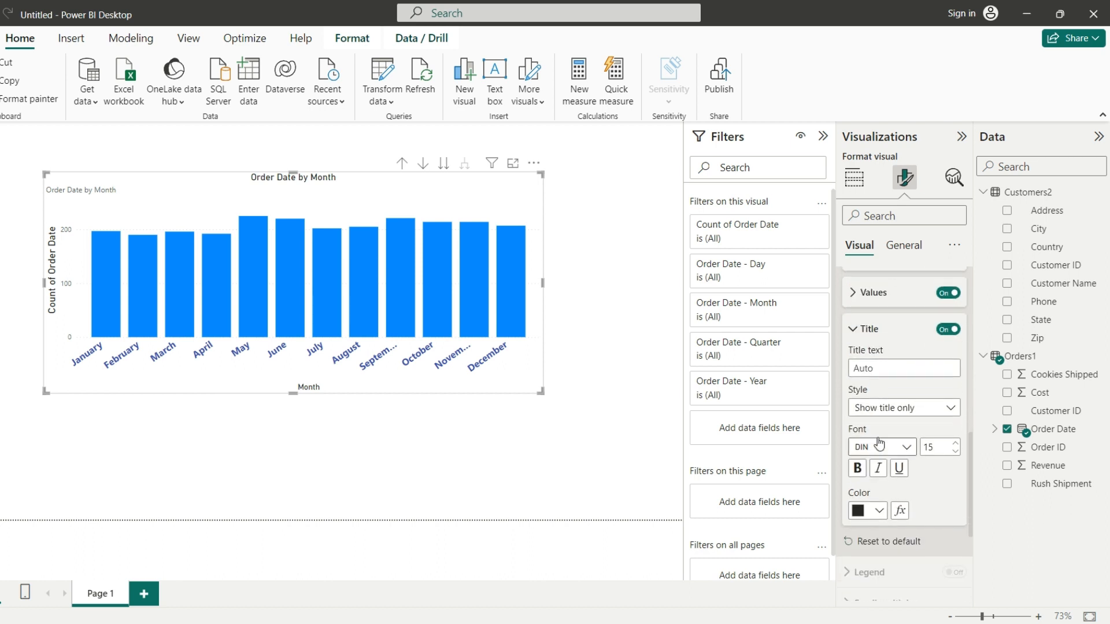
{"action": "scroll", "coordinate": [879, 442], "scroll_direction": "up", "scroll_amount": 3}
{"action": "scroll", "coordinate": [879, 438], "scroll_direction": "down", "scroll_amount": 1}
{"action": "scroll", "coordinate": [879, 440], "scroll_direction": "down", "scroll_amount": 2}
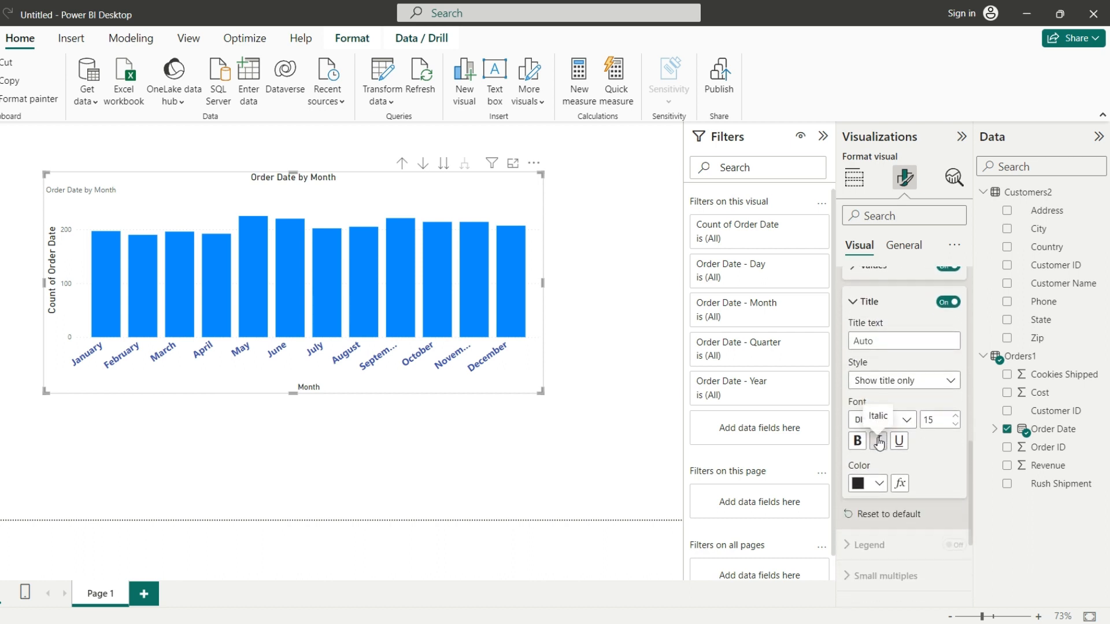